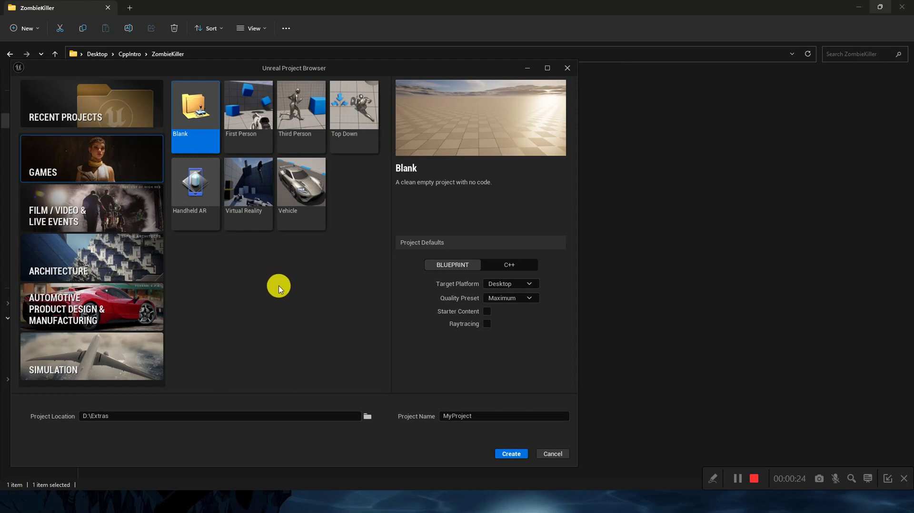
Create a Blank C++ project named ZombieKiller with Starter Content included.
{"action": "left_click", "coordinate": [489, 417]}
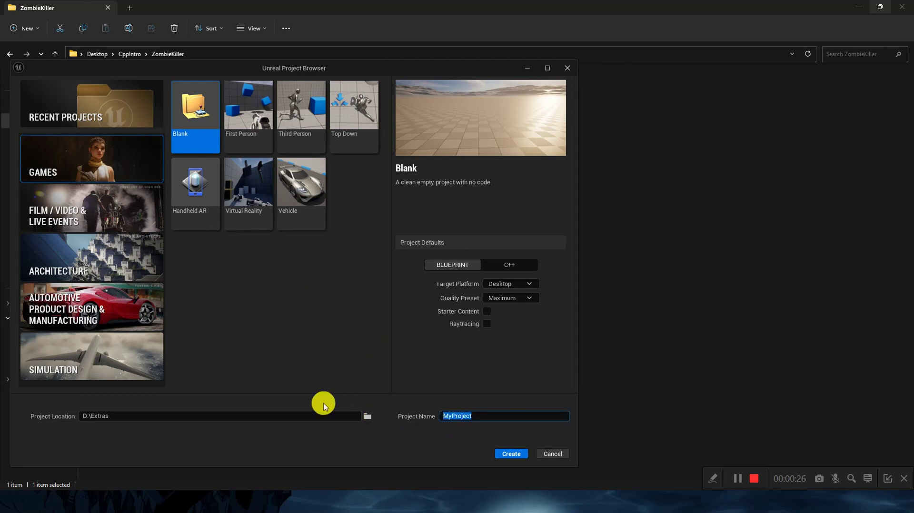
{"action": "type", "text": "ZombieKiller"}
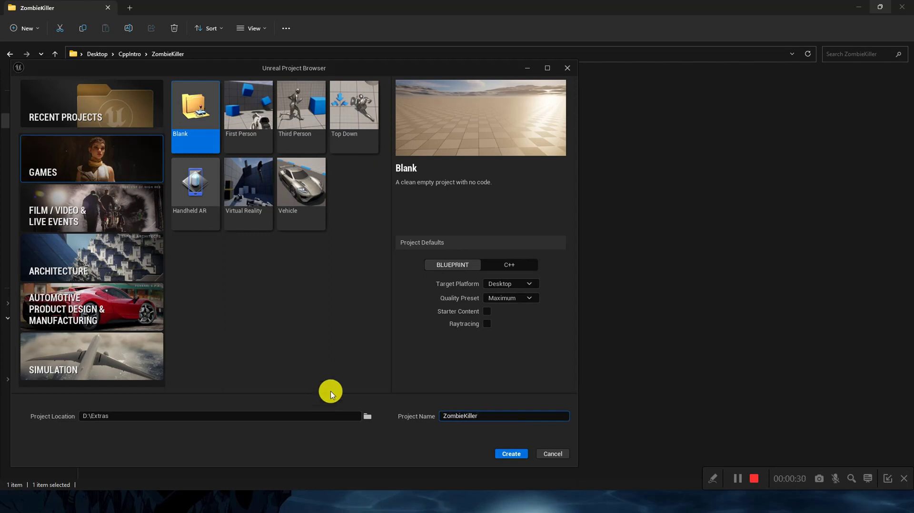
{"action": "left_click", "coordinate": [516, 265]}
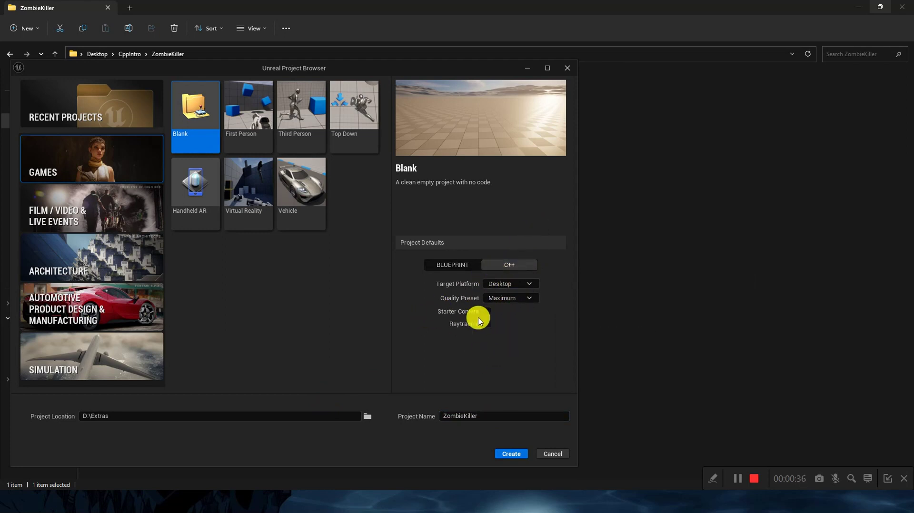
{"action": "left_click", "coordinate": [482, 314]}
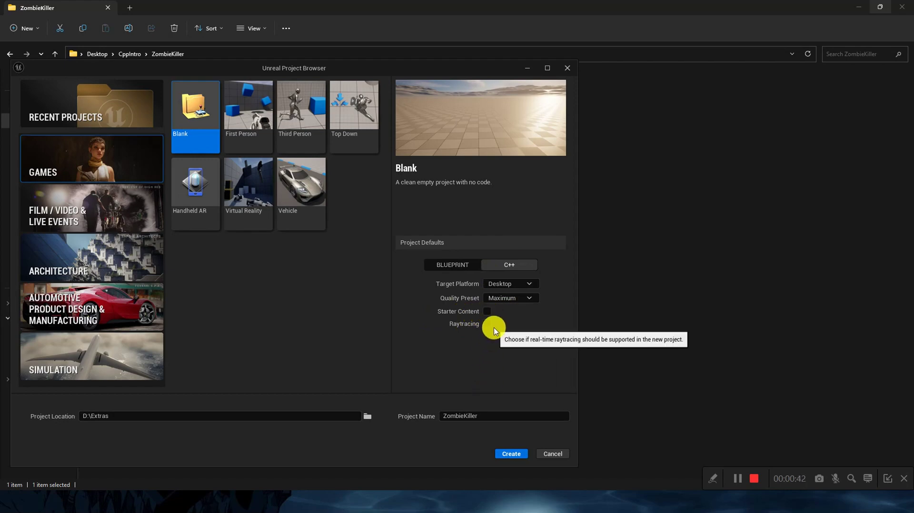
{"action": "left_click", "coordinate": [487, 312]}
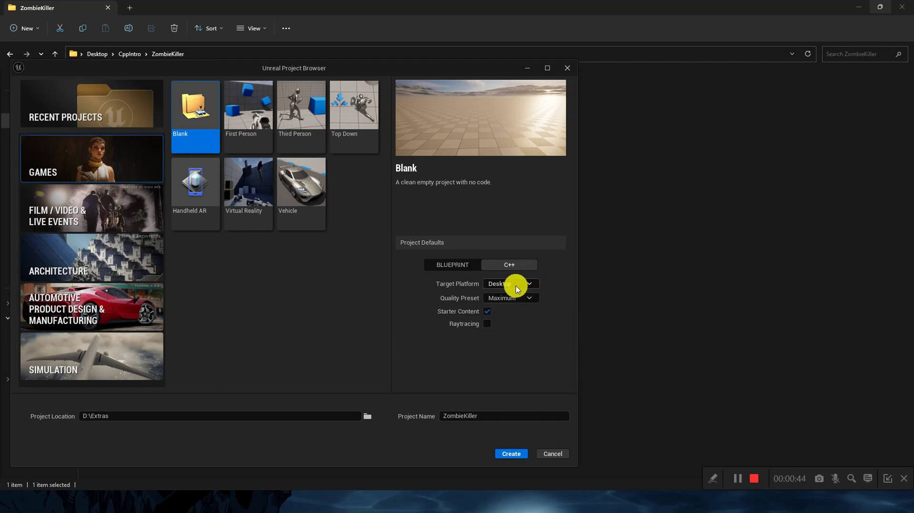
{"action": "left_click", "coordinate": [511, 454]}
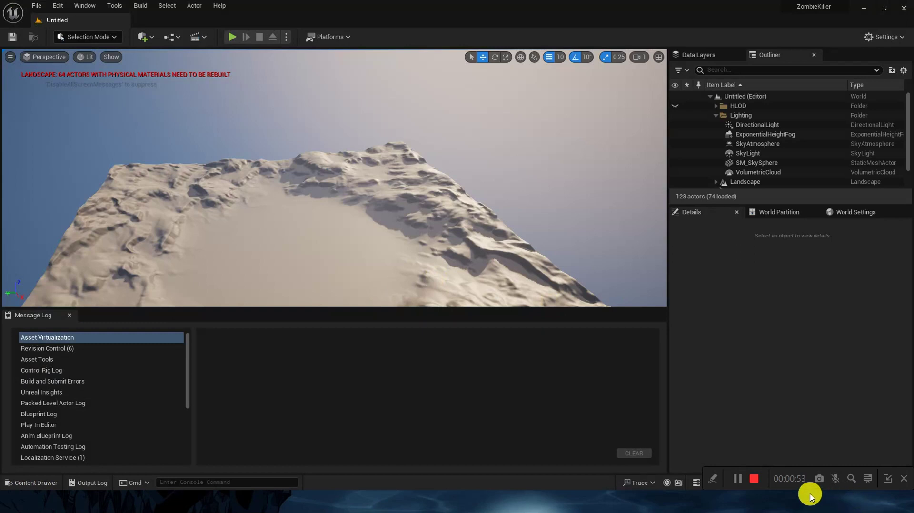
Replace the open-world landscape map with a new level from the Basic template.
{"action": "left_click_drag", "start_coordinate": [804, 481], "coordinate": [676, 146]}
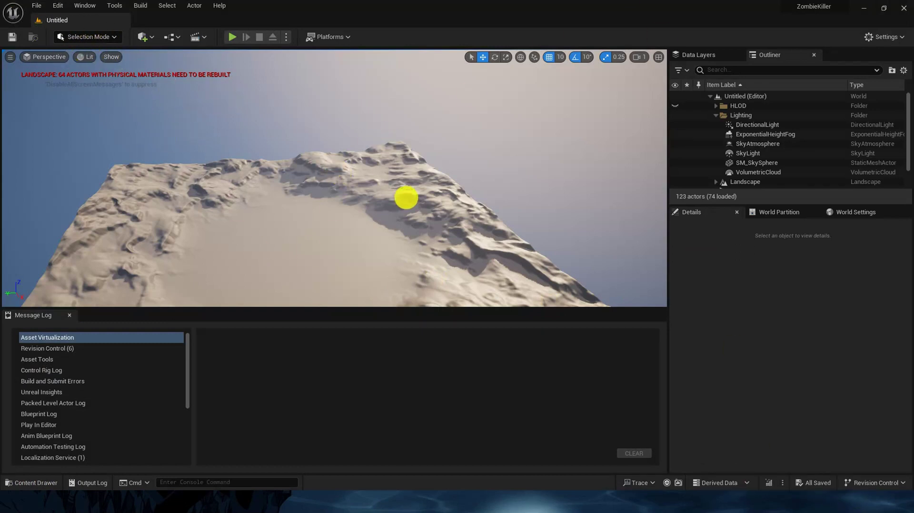
{"action": "left_click_drag", "start_coordinate": [406, 198], "coordinate": [404, 162]}
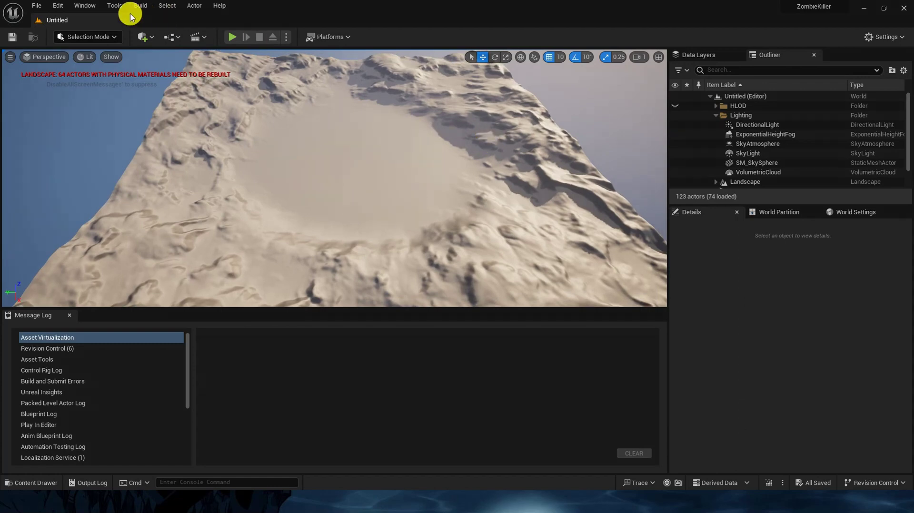
{"action": "left_click", "coordinate": [36, 5]}
{"action": "left_click", "coordinate": [91, 30]}
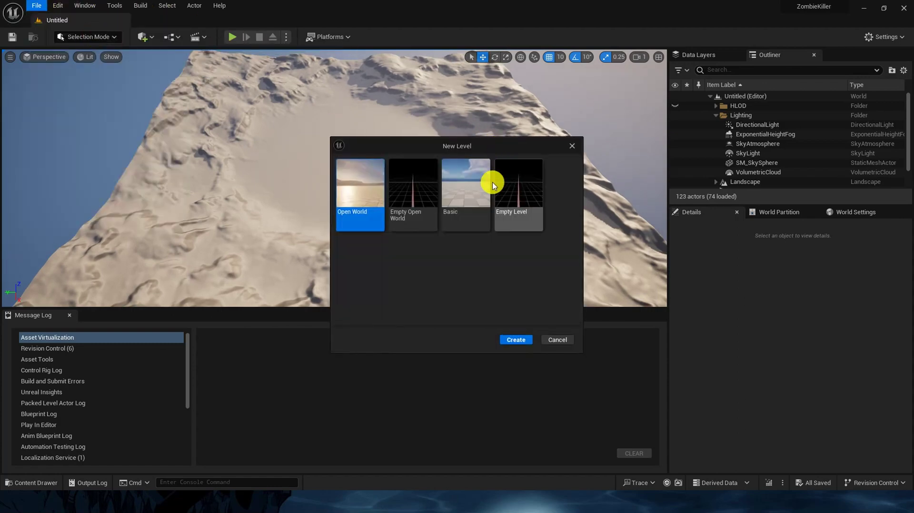
{"action": "left_click", "coordinate": [469, 198]}
{"action": "left_click", "coordinate": [514, 339]}
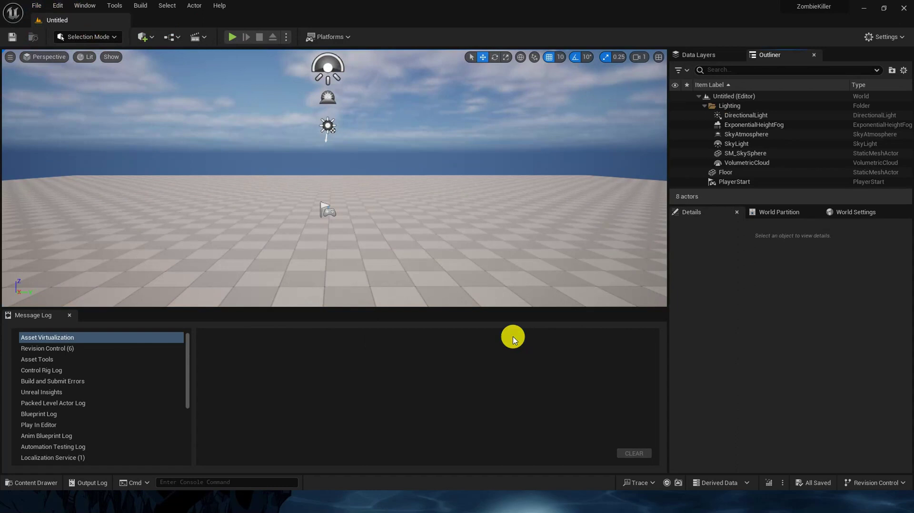
{"action": "right_click_drag", "start_coordinate": [513, 339], "coordinate": [202, 343]}
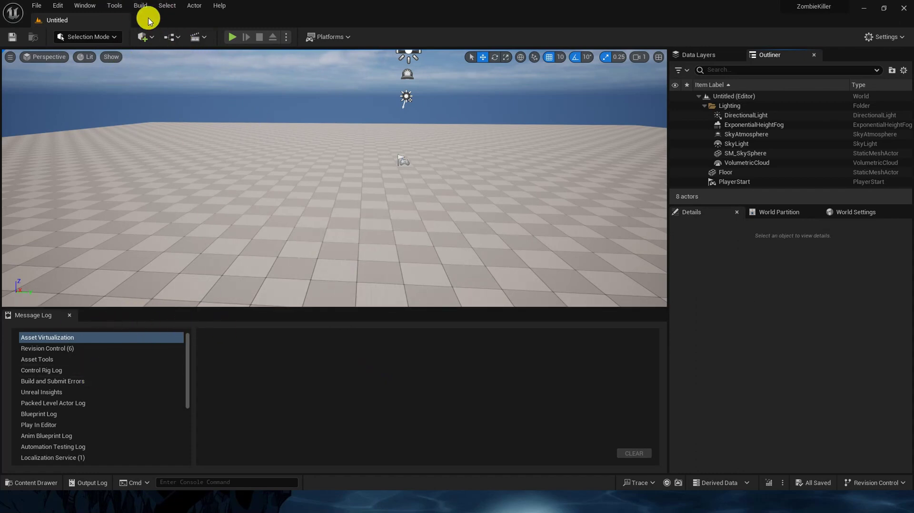
Dock the Content Drawer as a second Content Browser beside the Message Log.
{"action": "left_click", "coordinate": [82, 6]}
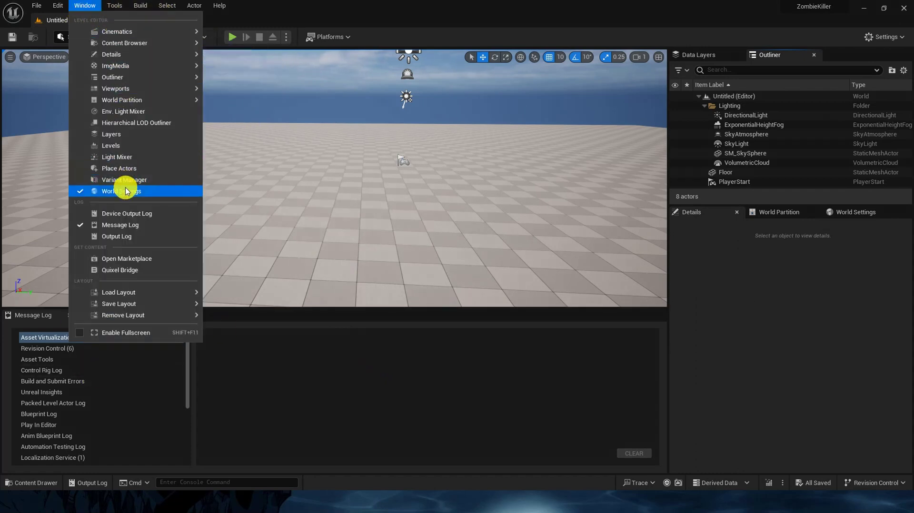
{"action": "mouse_move", "coordinate": [142, 43]}
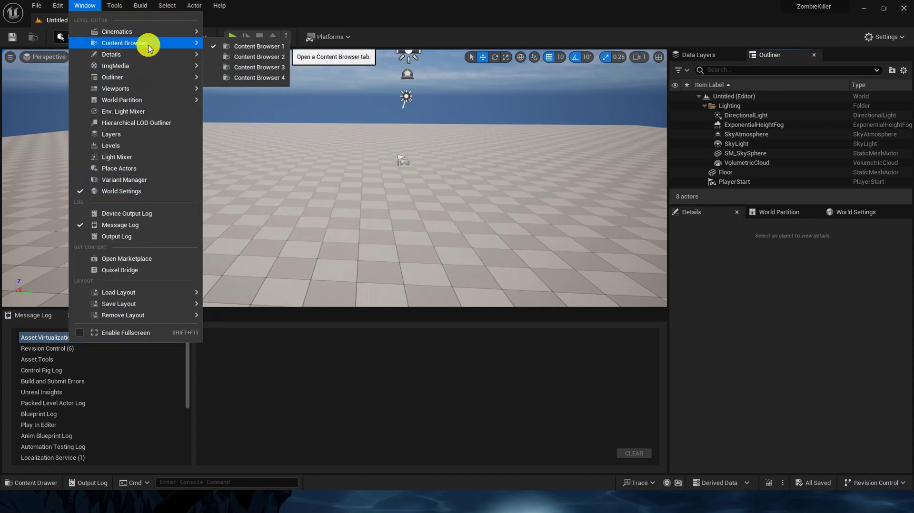
{"action": "left_click", "coordinate": [286, 412]}
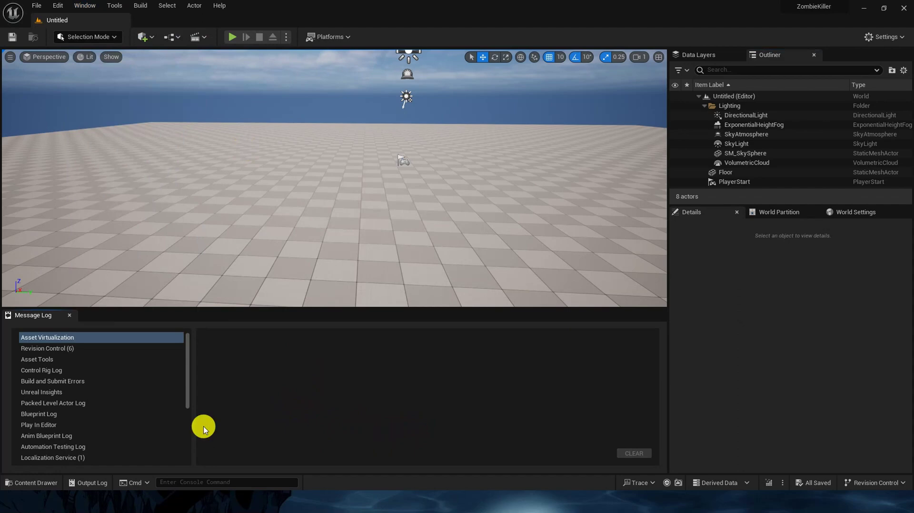
{"action": "left_click", "coordinate": [20, 482]}
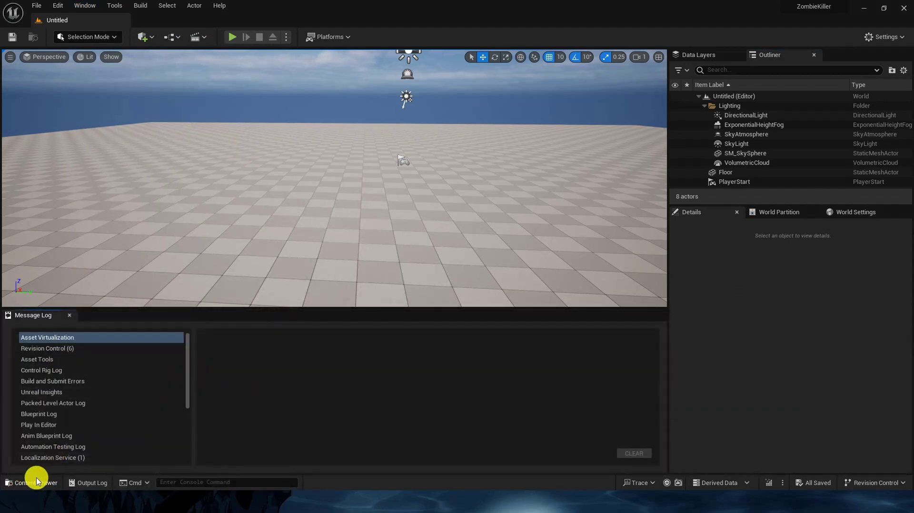
{"action": "left_click", "coordinate": [36, 481]}
{"action": "left_click", "coordinate": [824, 321]}
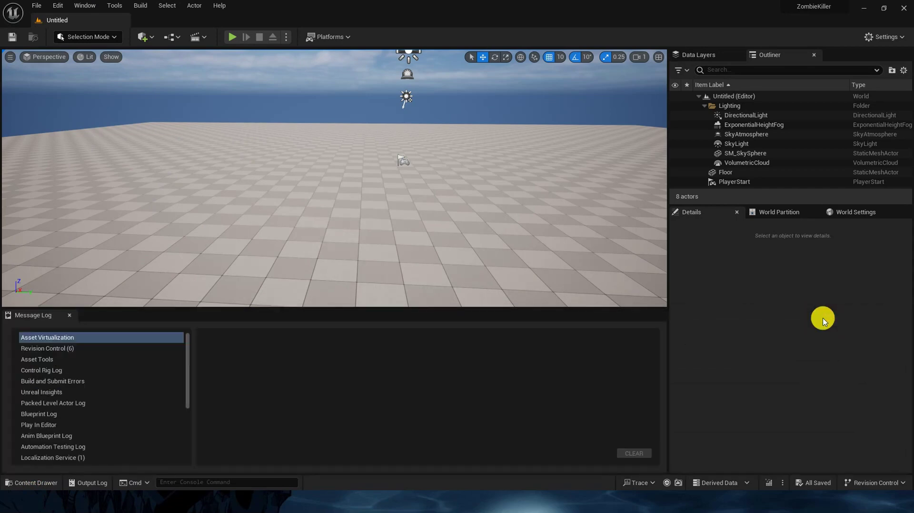
{"action": "left_click", "coordinate": [214, 313]}
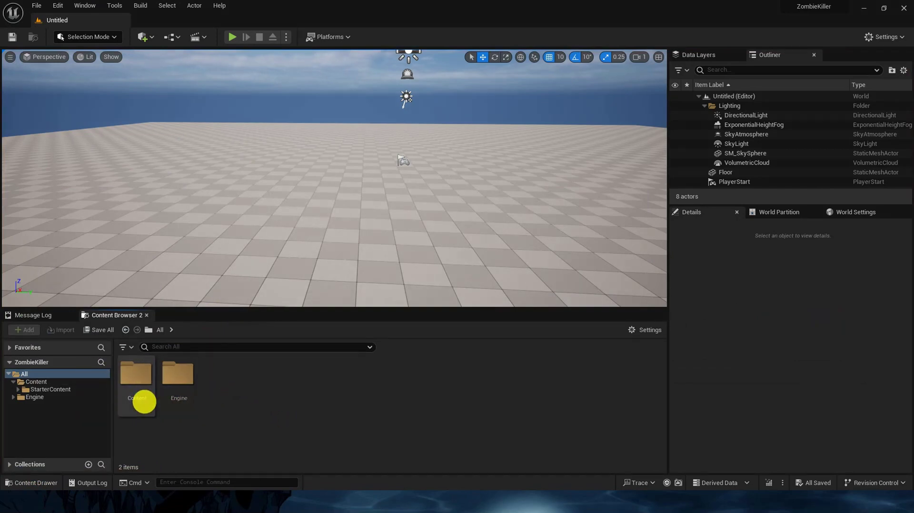
Browse Content and StarterContent, then show the Engine folder's Content, C++ Classes and Plugins.
{"action": "double_click", "coordinate": [144, 402]}
{"action": "double_click", "coordinate": [142, 399]}
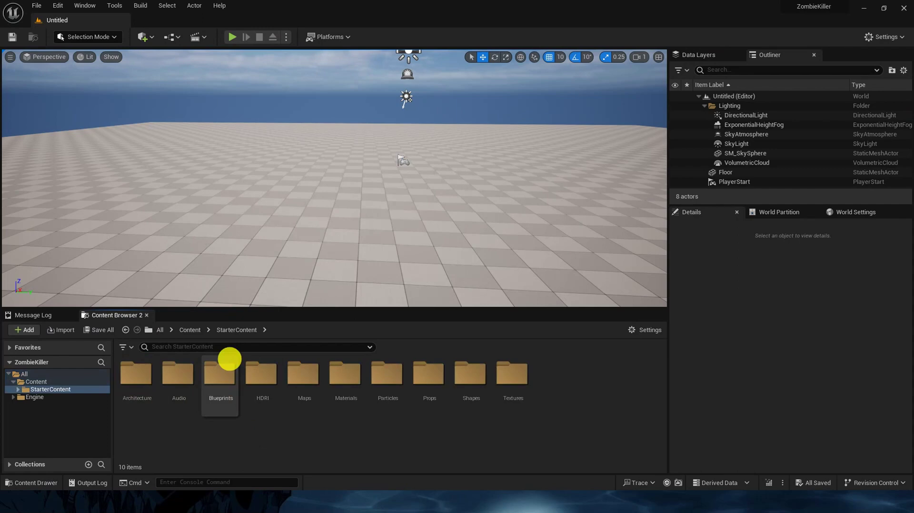
{"action": "left_click", "coordinate": [187, 330]}
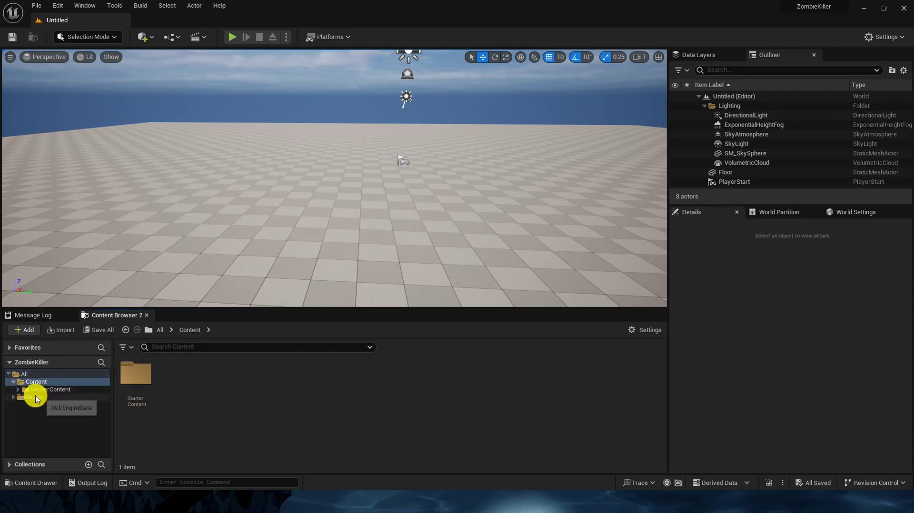
{"action": "left_click", "coordinate": [37, 399]}
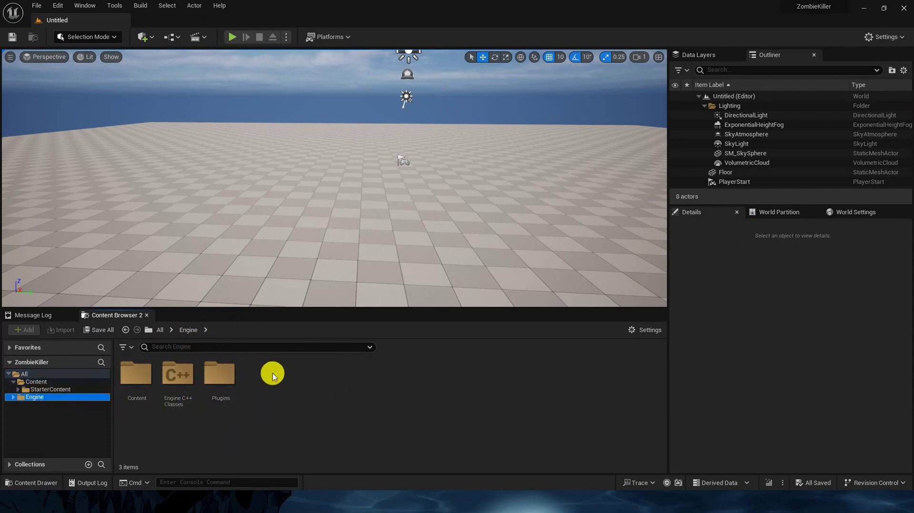
{"action": "mouse_move", "coordinate": [439, 192]}
{"action": "right_mouse_down"}
{"action": "mouse_move", "coordinate": [426, 214]}
{"action": "mouse_move", "coordinate": [440, 193]}
{"action": "right_mouse_up"}
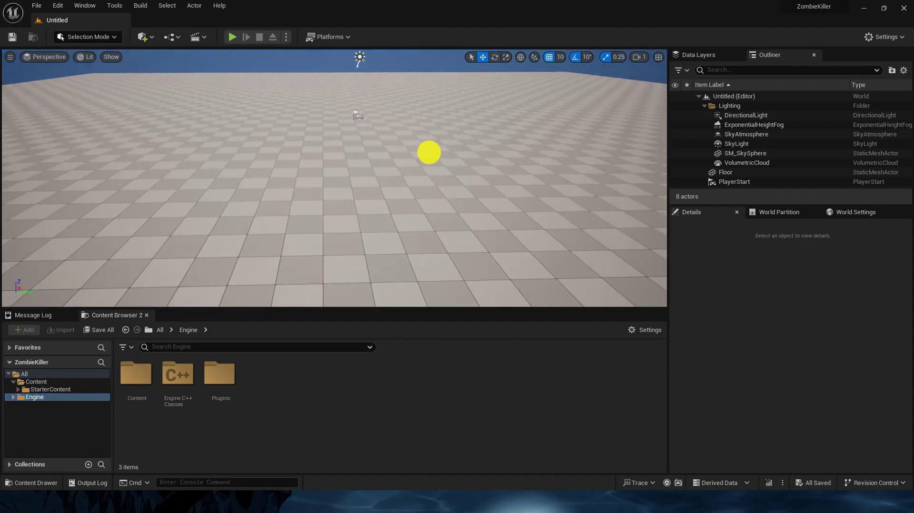
{"action": "right_click_drag", "start_coordinate": [428, 150], "coordinate": [438, 153]}
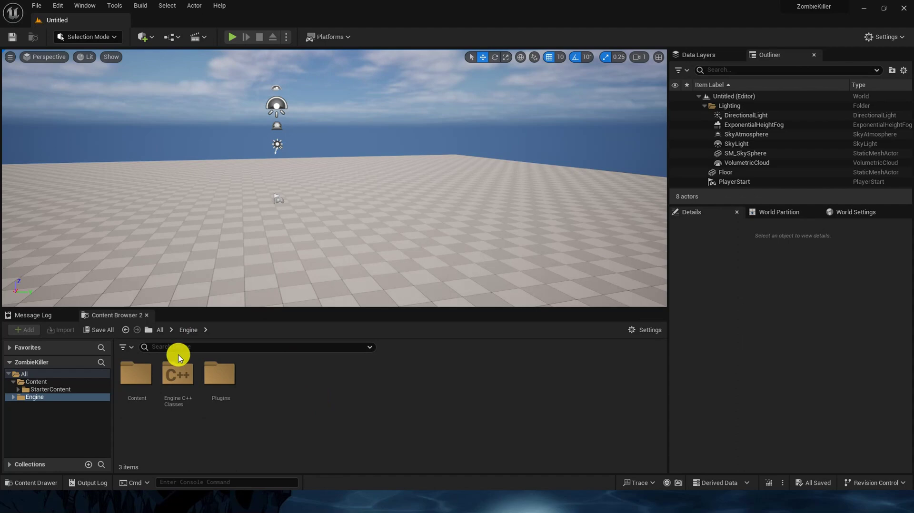
Add a ZombieKiller folder inside Content with Ctrl+Shift+N, then return to Content.
{"action": "left_click", "coordinate": [87, 381]}
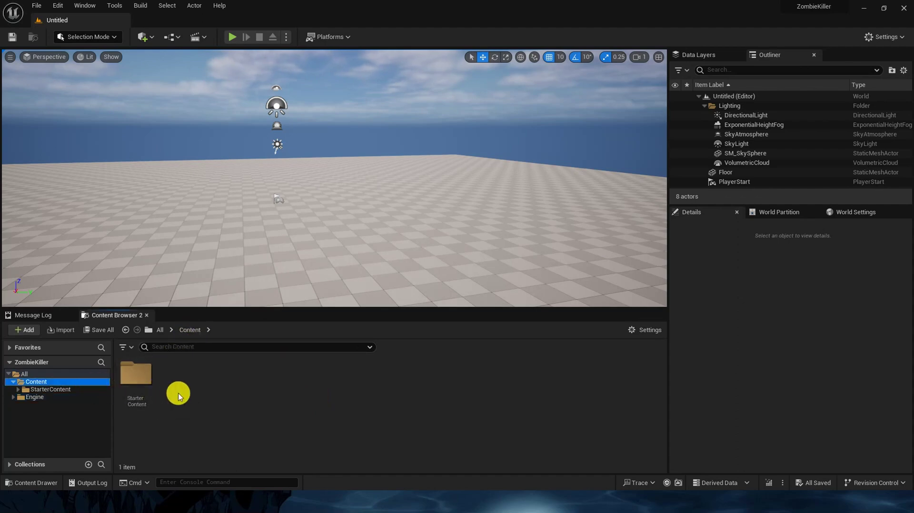
{"action": "left_click", "coordinate": [285, 406]}
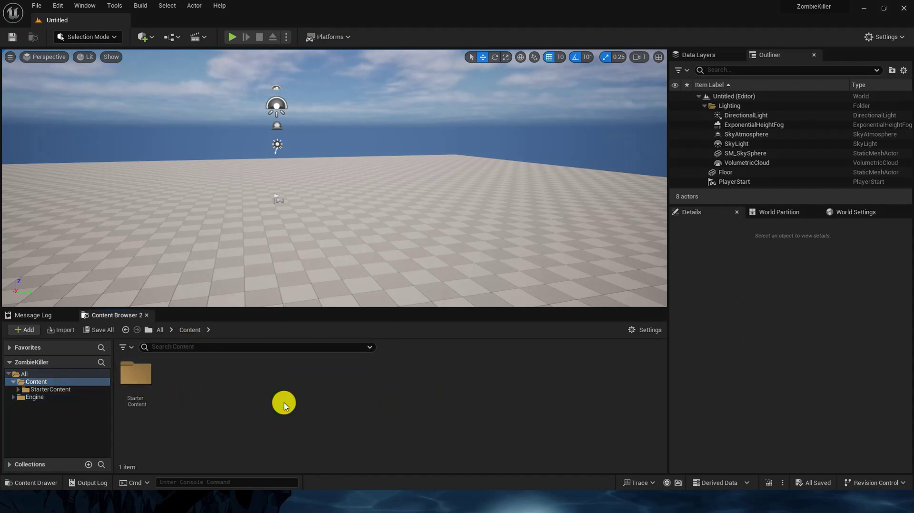
{"action": "key", "text": "ctrl+shift+n"}
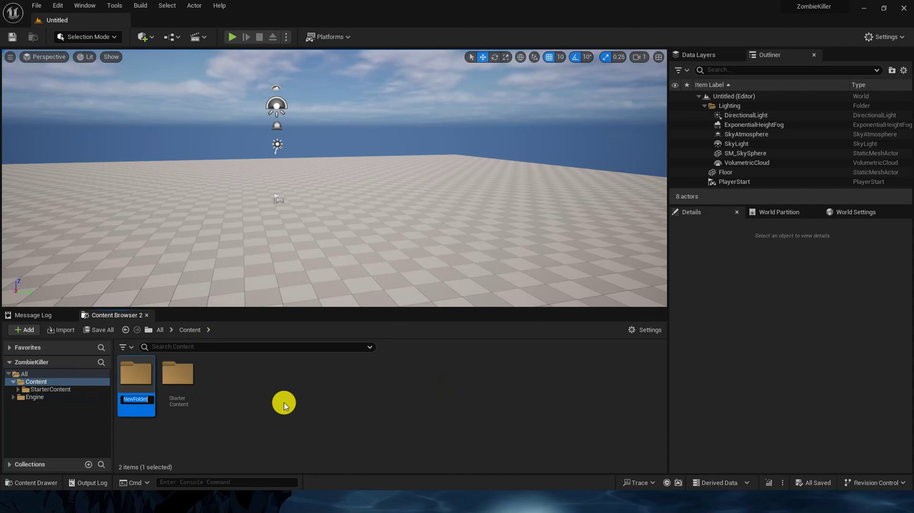
{"action": "type", "text": "ZombieKiller"}
{"action": "key", "text": "Return"}
{"action": "key", "text": "Return"}
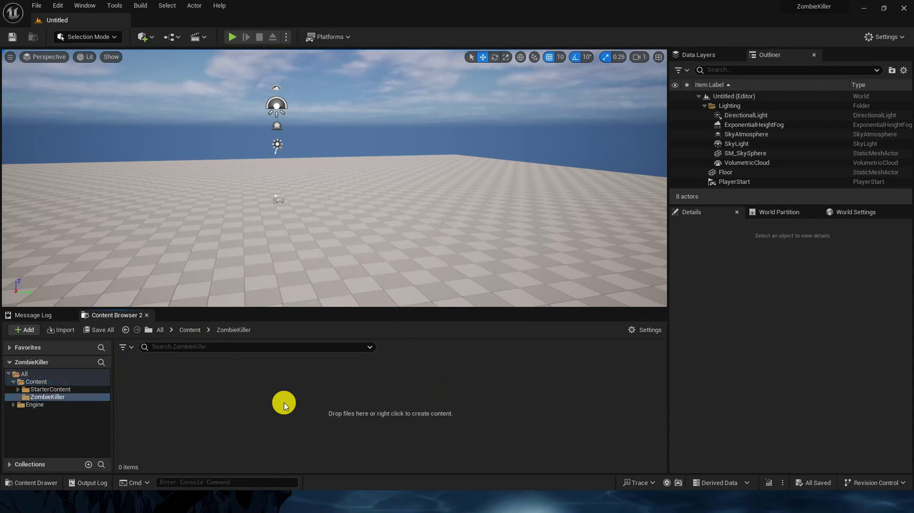
{"action": "left_click", "coordinate": [193, 330]}
{"action": "double_click", "coordinate": [179, 378]}
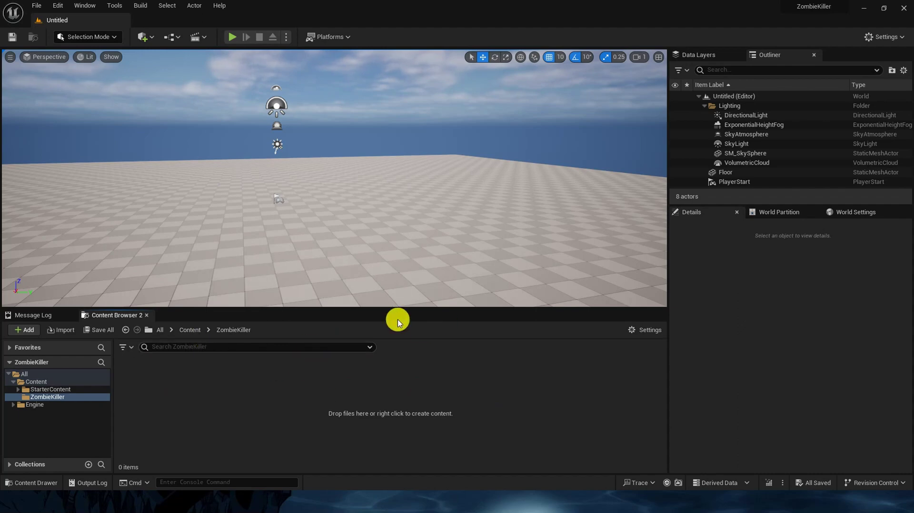
{"action": "left_click", "coordinate": [195, 330]}
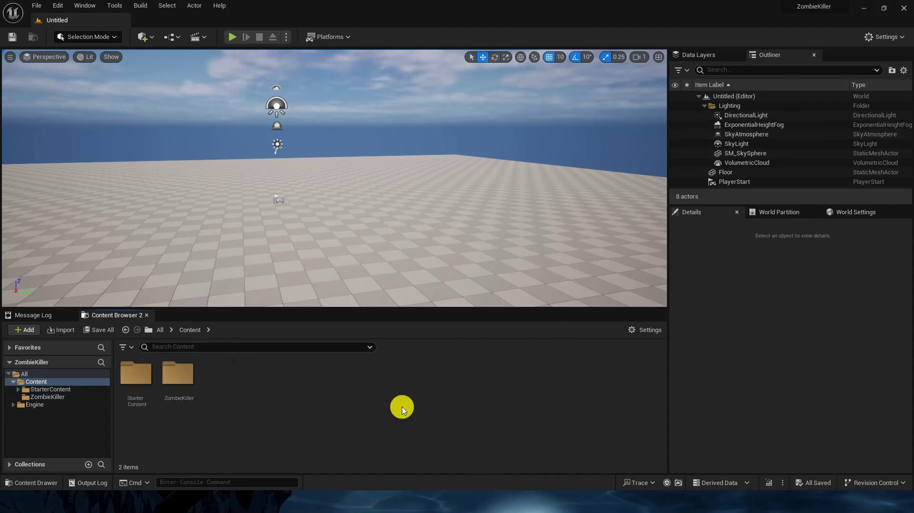
{"action": "left_click", "coordinate": [145, 396]}
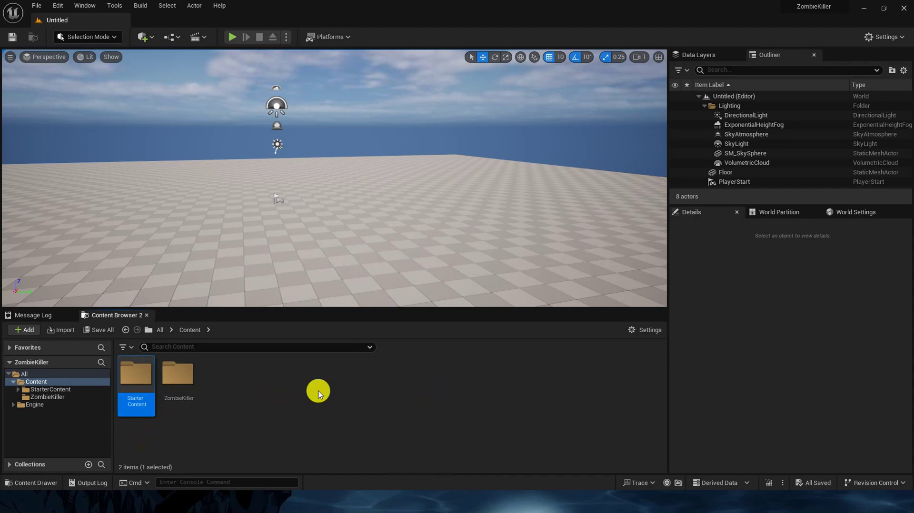
Inside ZombieKiller, create the Core and Assets folders and rename Blueprint to Actors.
{"action": "left_click", "coordinate": [190, 388]}
{"action": "double_click", "coordinate": [193, 388]}
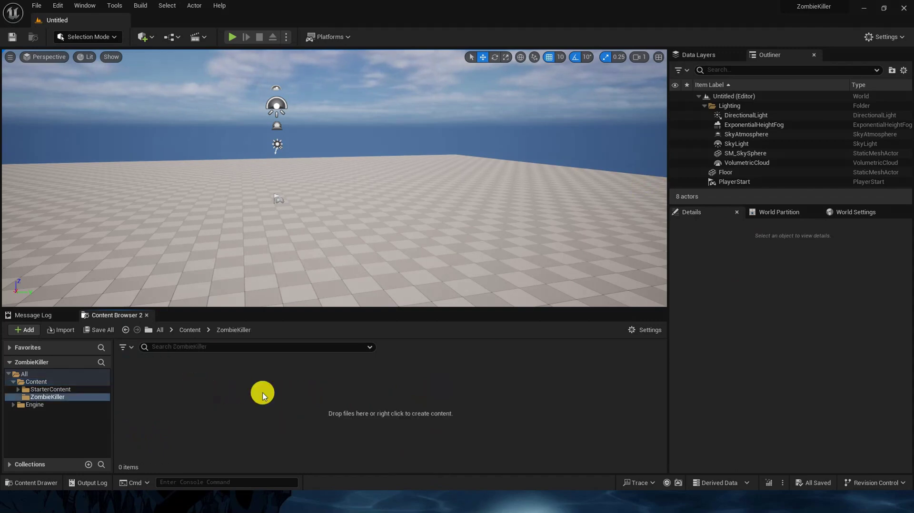
{"action": "key", "text": "ctrl+shift+n"}
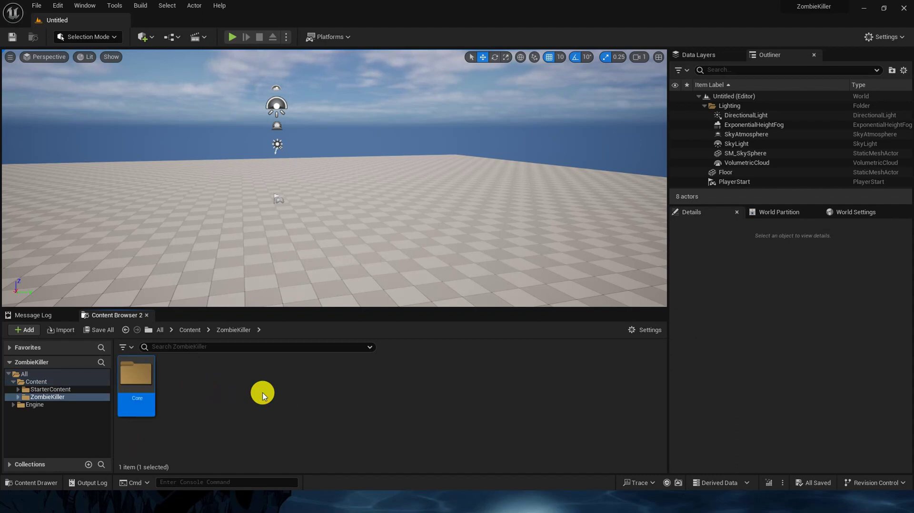
{"action": "key", "text": "ctrl+shift+n"}
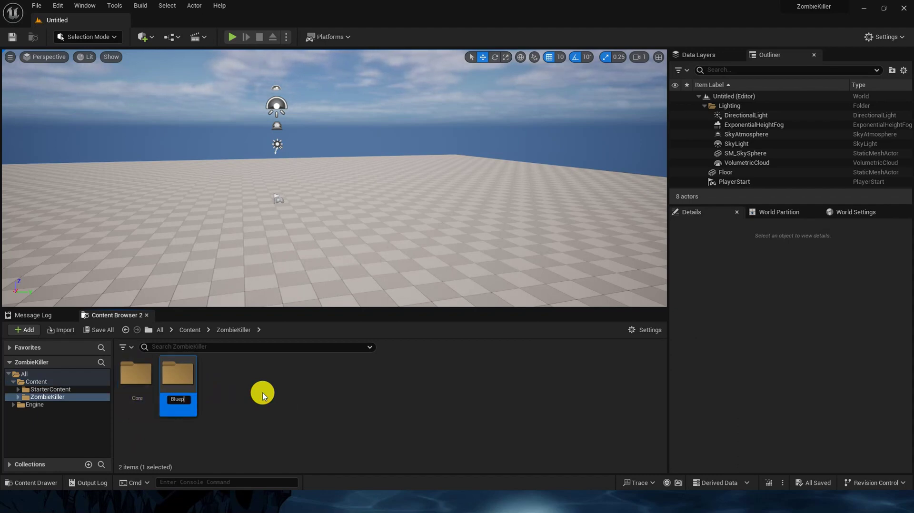
{"action": "key", "text": "Return"}
{"action": "key", "text": "ctrl+shift+n"}
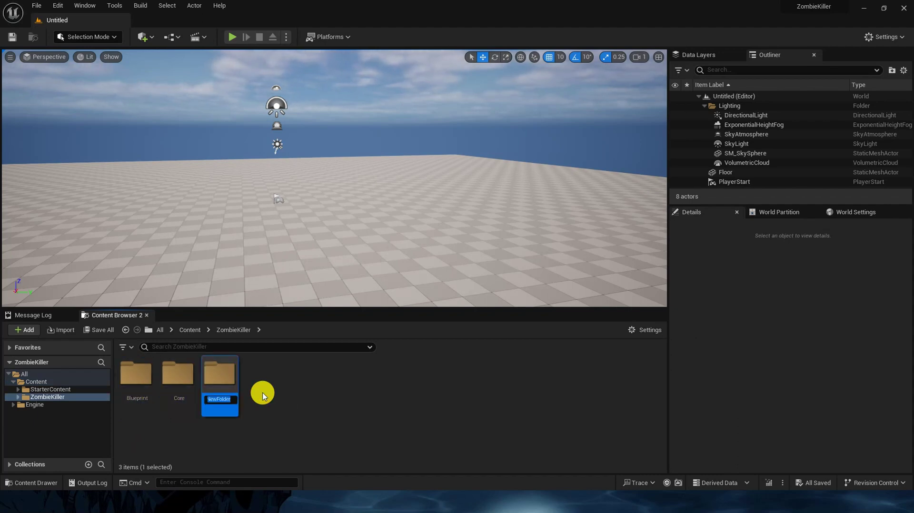
{"action": "key", "text": "Escape"}
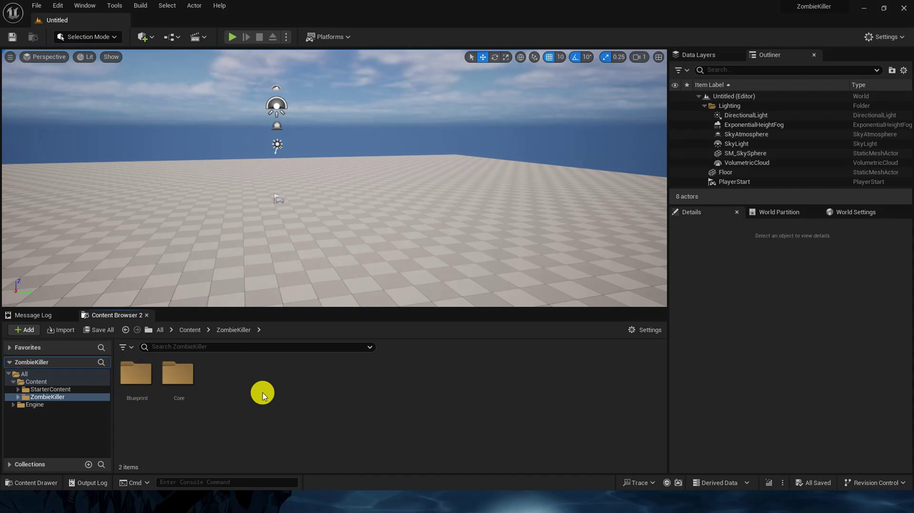
{"action": "left_click", "coordinate": [151, 386]}
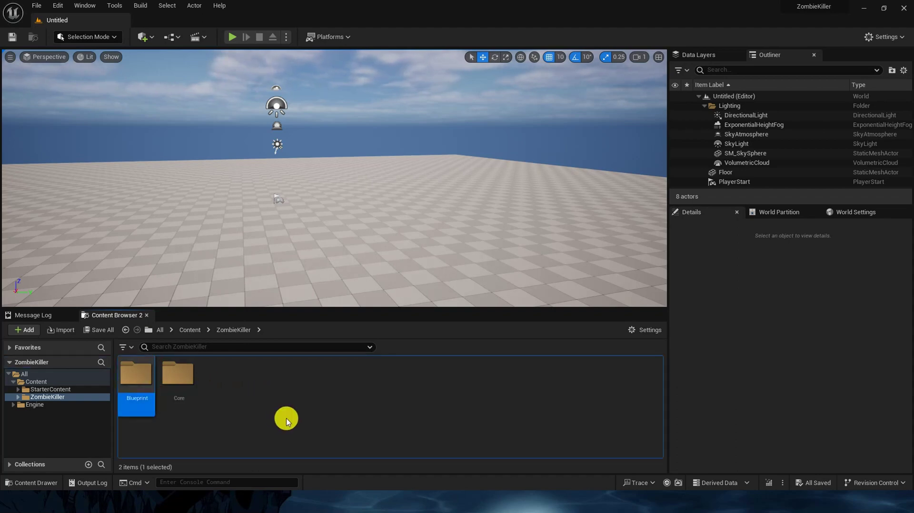
{"action": "key", "text": "F2"}
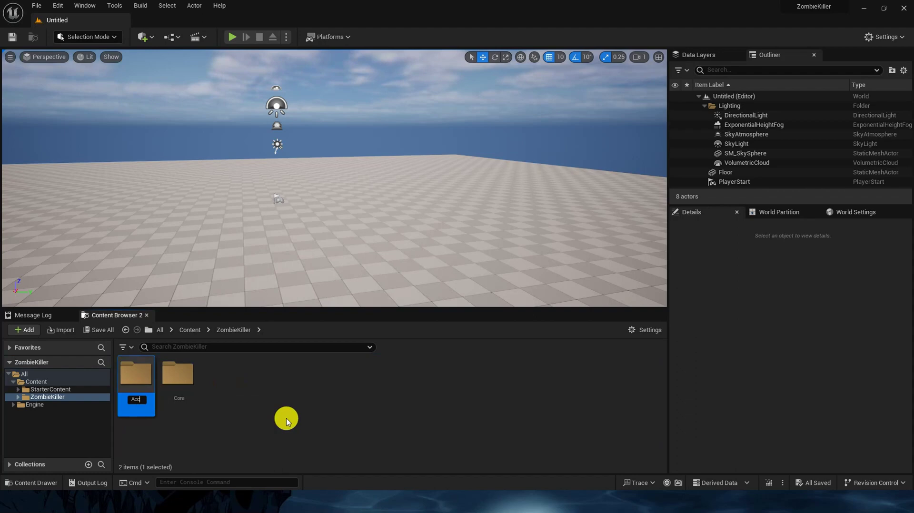
{"action": "key", "text": "ctrl+shift+n"}
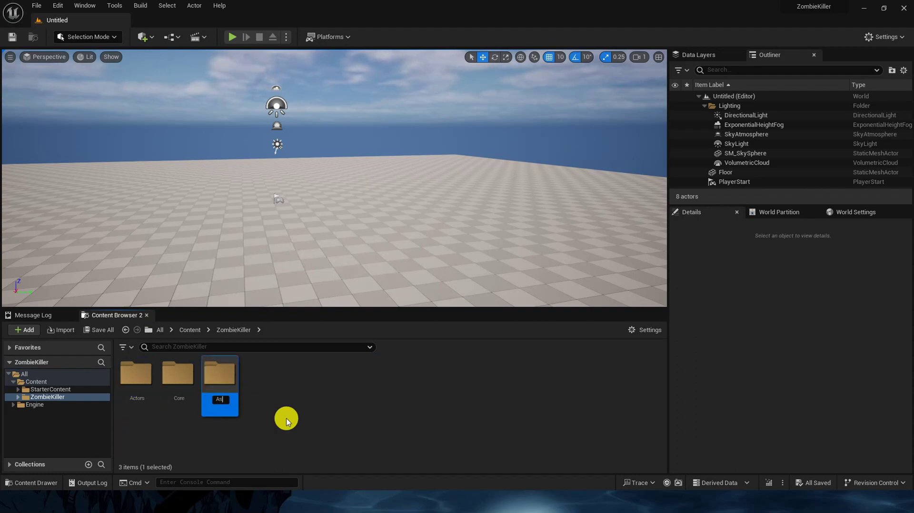
{"action": "key", "text": "Return"}
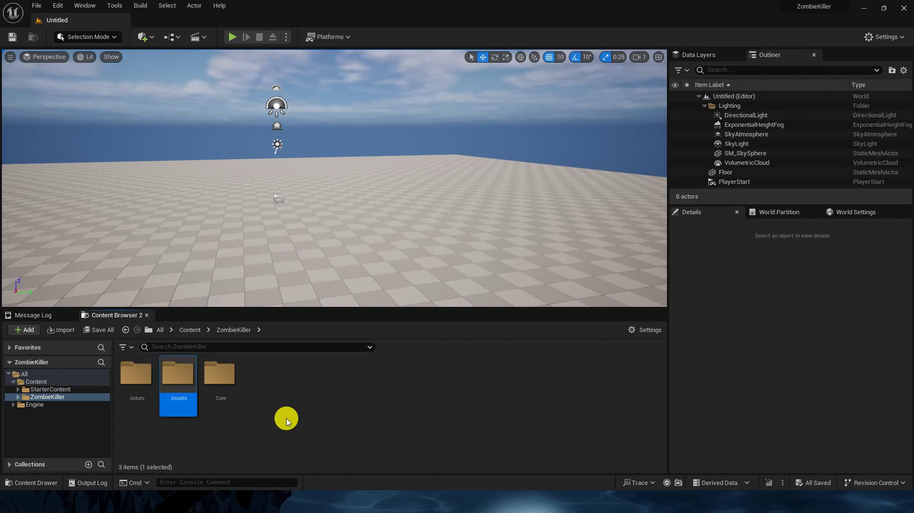
Add Materials, Sounds and Textures subfolders inside Assets, then go back to ZombieKiller.
{"action": "key", "text": "Return"}
{"action": "key", "text": "ctrl+shift+n"}
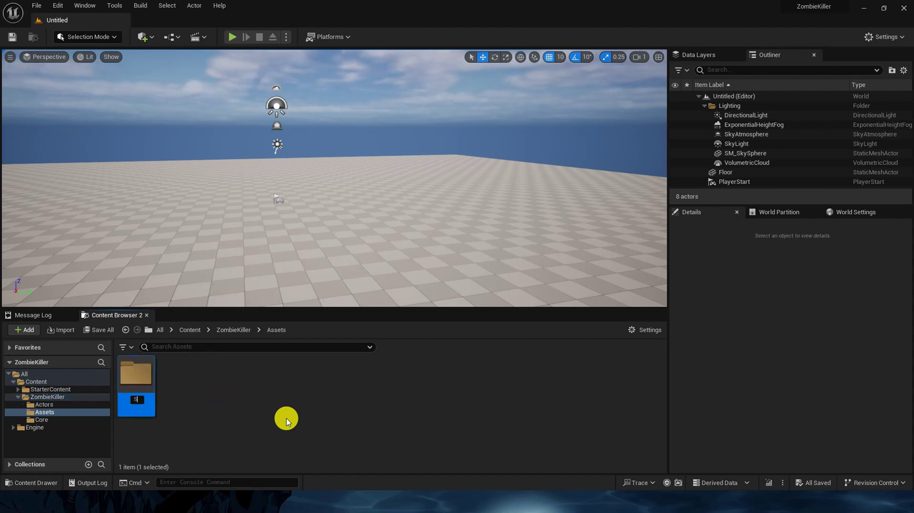
{"action": "key", "text": "ctrl+shift+n"}
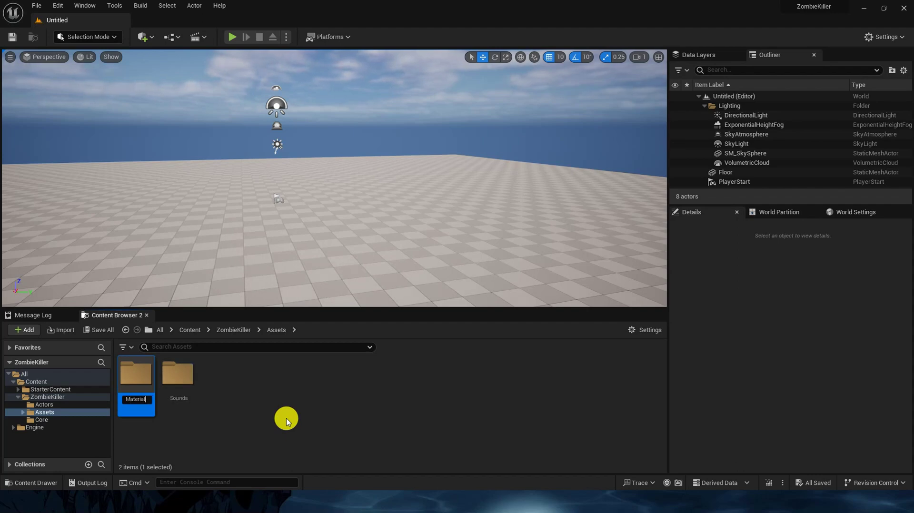
{"action": "key", "text": "ctrl+shift+n"}
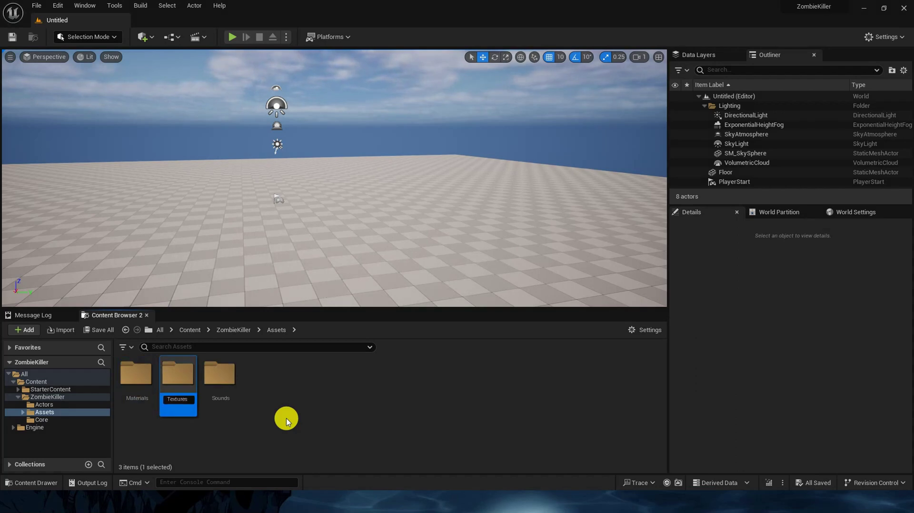
{"action": "key", "text": "Return"}
{"action": "key", "text": "Return"}
{"action": "left_click", "coordinate": [249, 333]}
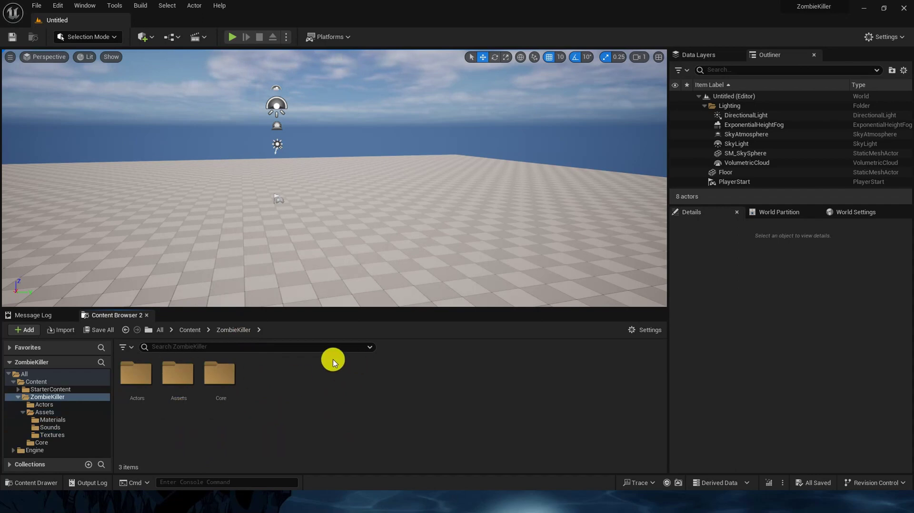
Reopen ZombieKiller and bring up the Core and Actors folder context menus.
{"action": "left_click", "coordinate": [191, 331]}
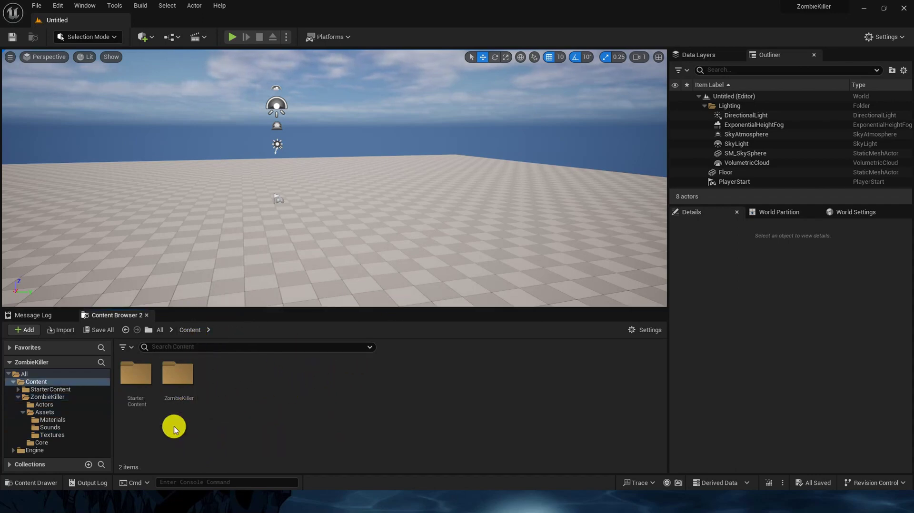
{"action": "double_click", "coordinate": [187, 396]}
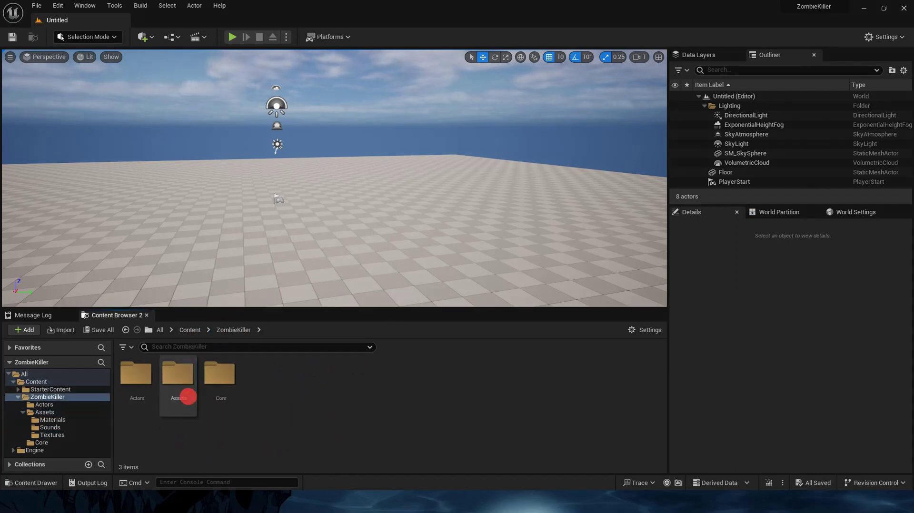
{"action": "left_click", "coordinate": [233, 403]}
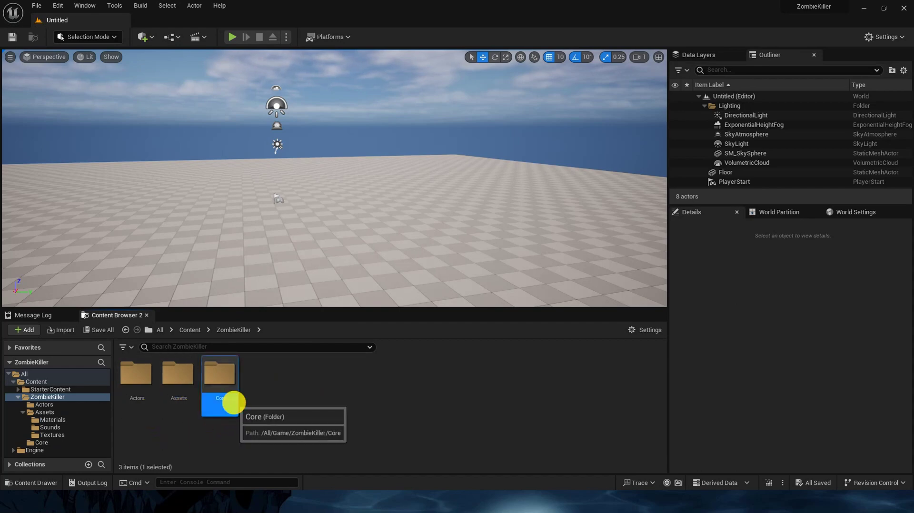
{"action": "right_click", "coordinate": [233, 403]}
{"action": "left_click", "coordinate": [132, 393]}
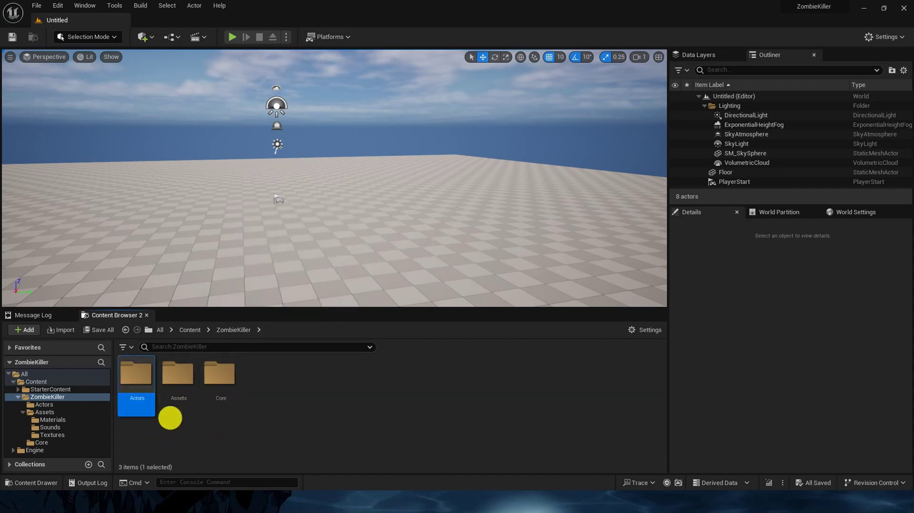
{"action": "right_click", "coordinate": [145, 402]}
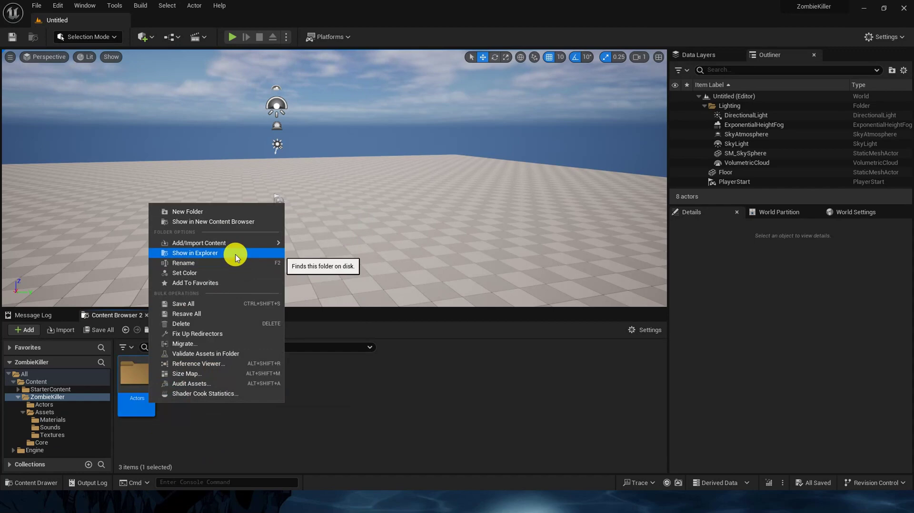
{"action": "left_click", "coordinate": [183, 443]}
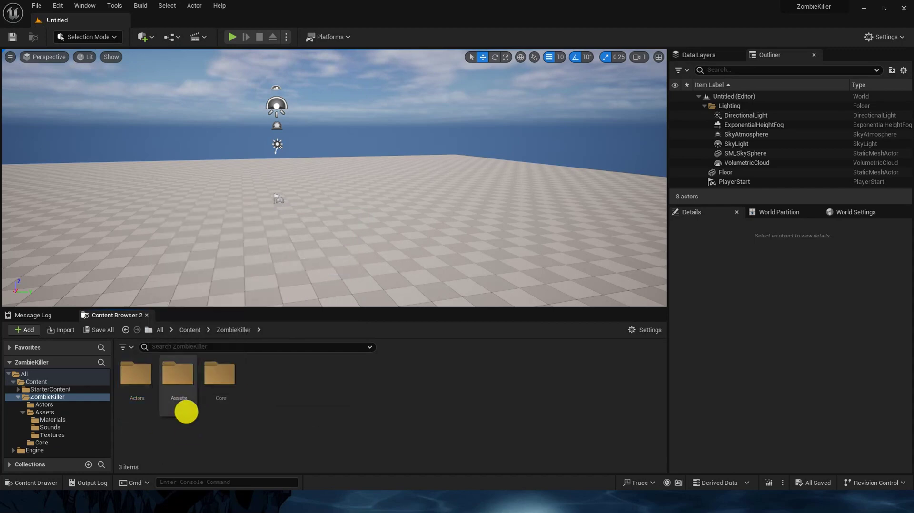
Set the Assets folder colour to a dark, muted grey-cyan.
{"action": "right_click", "coordinate": [184, 413]}
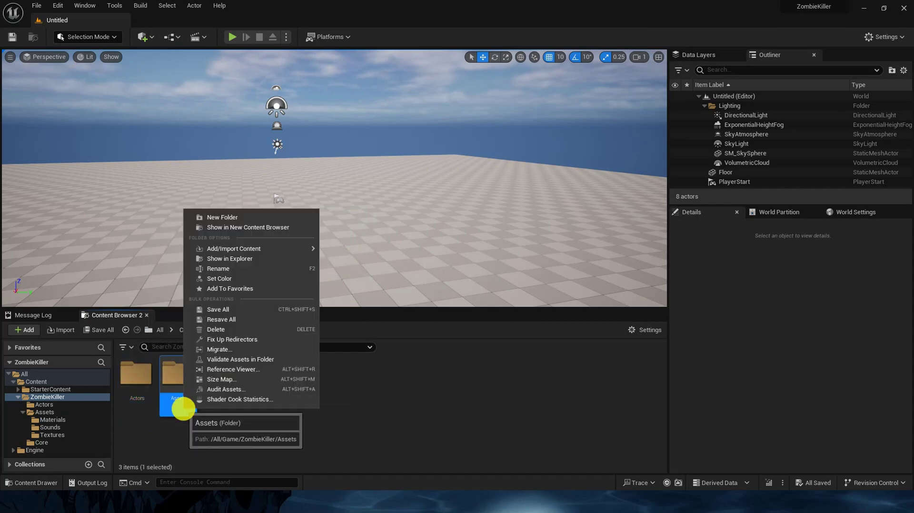
{"action": "left_click", "coordinate": [272, 279]}
{"action": "left_click_drag", "start_coordinate": [352, 319], "coordinate": [278, 319]}
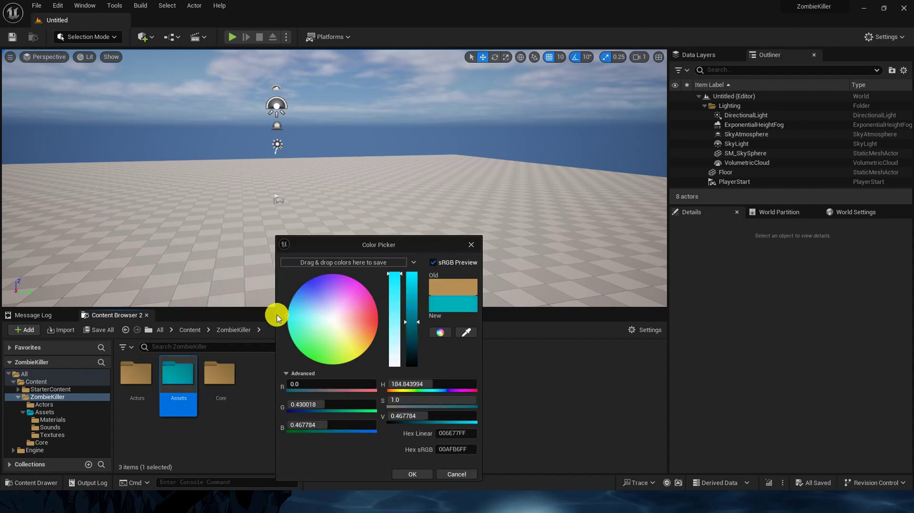
{"action": "left_click_drag", "start_coordinate": [413, 300], "coordinate": [409, 338]}
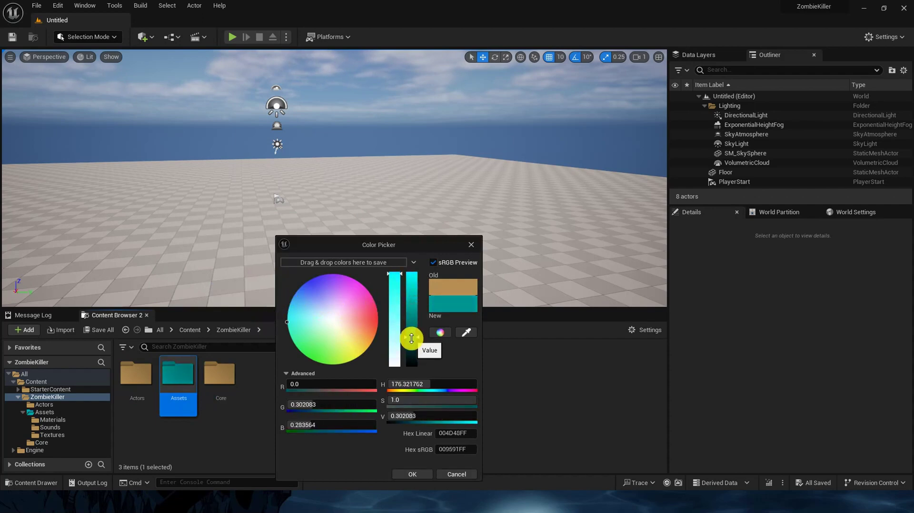
{"action": "left_click", "coordinate": [331, 325]}
{"action": "left_click_drag", "start_coordinate": [332, 325], "coordinate": [322, 317]}
{"action": "left_click_drag", "start_coordinate": [411, 320], "coordinate": [411, 341]}
{"action": "left_click", "coordinate": [408, 474]}
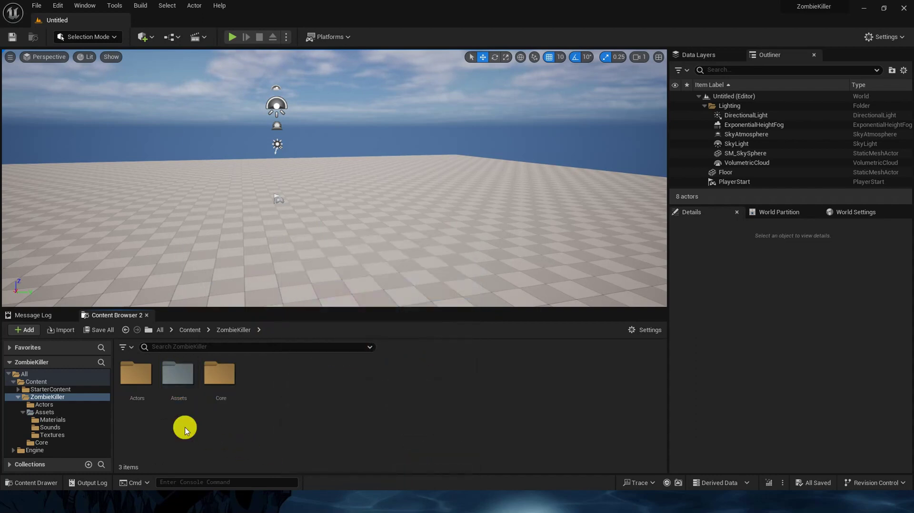
Set the Actors folder colour to full-brightness blue.
{"action": "left_click", "coordinate": [141, 394]}
{"action": "right_click", "coordinate": [130, 394]}
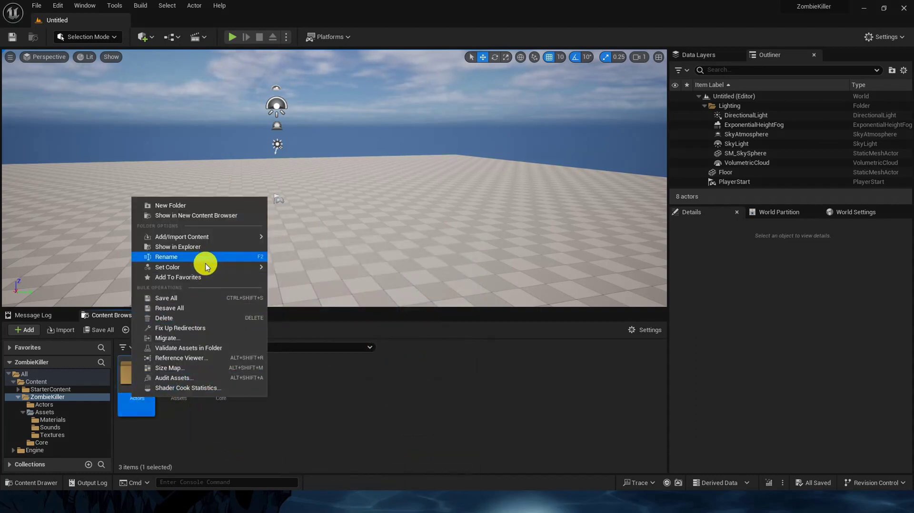
{"action": "mouse_move", "coordinate": [206, 268]}
{"action": "left_click", "coordinate": [294, 270]}
{"action": "left_click", "coordinate": [319, 283]}
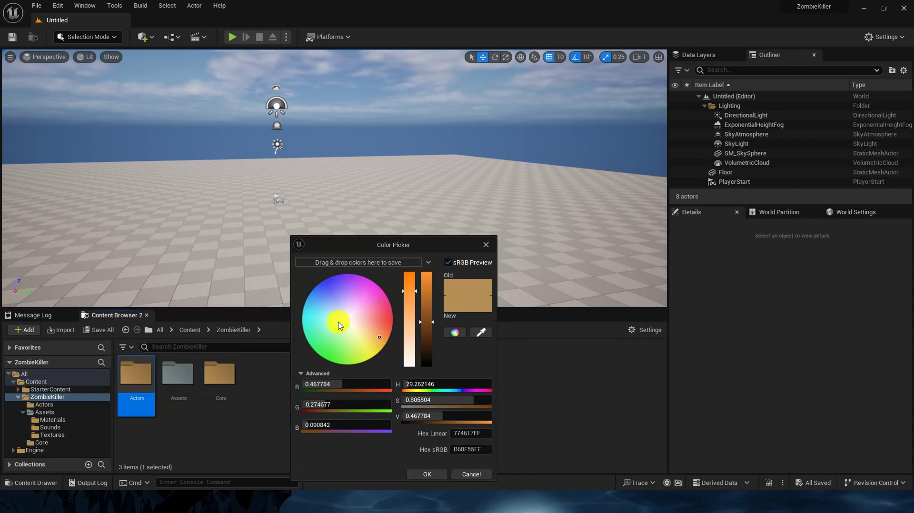
{"action": "left_click_drag", "start_coordinate": [427, 307], "coordinate": [435, 267]}
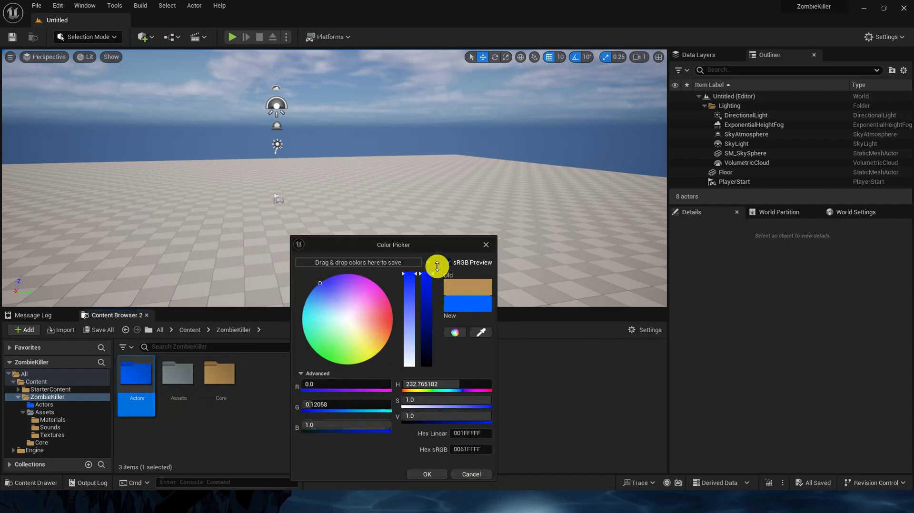
{"action": "left_click", "coordinate": [427, 474]}
Add a UI folder in ZombieKiller and colour it magenta.
{"action": "left_click", "coordinate": [229, 393]}
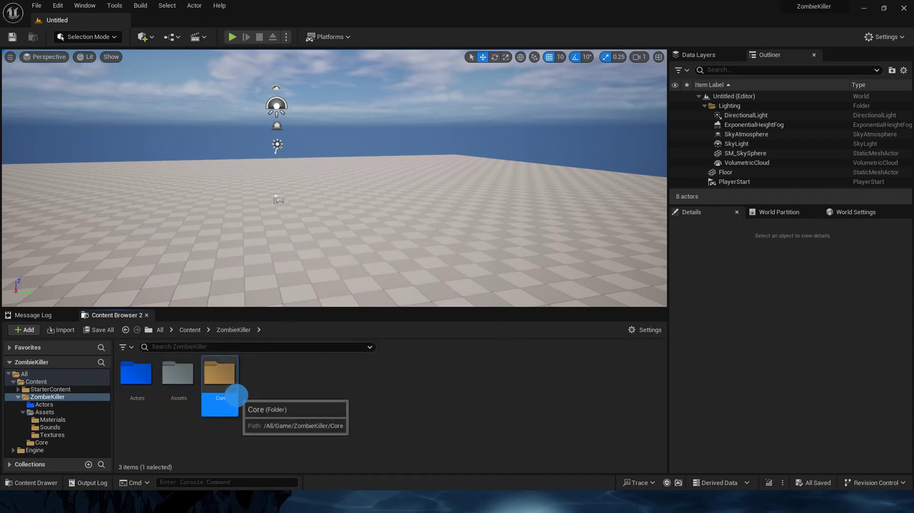
{"action": "right_click", "coordinate": [236, 396]}
{"action": "mouse_move", "coordinate": [350, 264]}
{"action": "left_click", "coordinate": [309, 460]}
{"action": "left_click", "coordinate": [319, 403]}
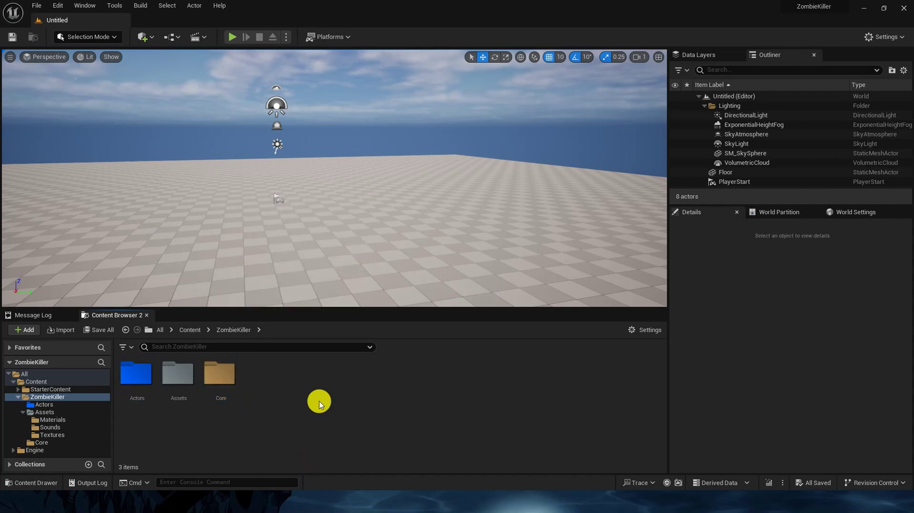
{"action": "key", "text": "ctrl+shift+n"}
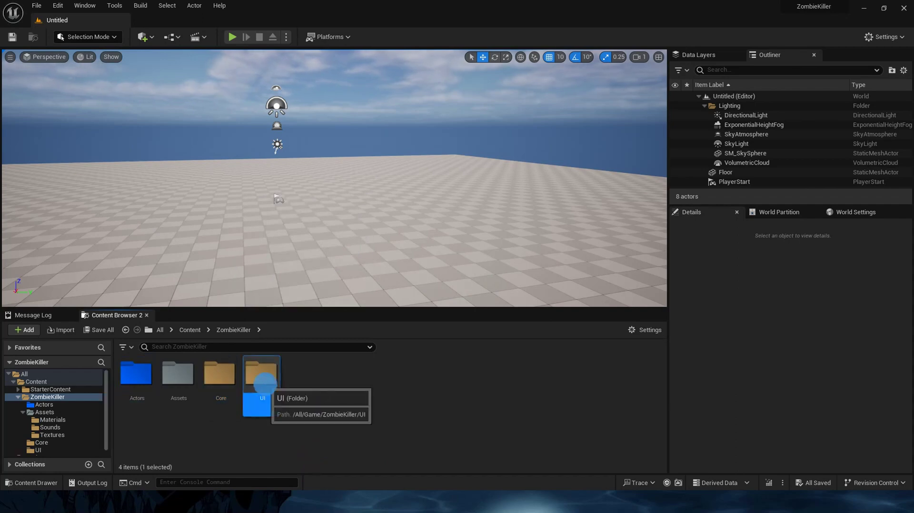
{"action": "right_click", "coordinate": [265, 395]}
{"action": "mouse_move", "coordinate": [382, 256]}
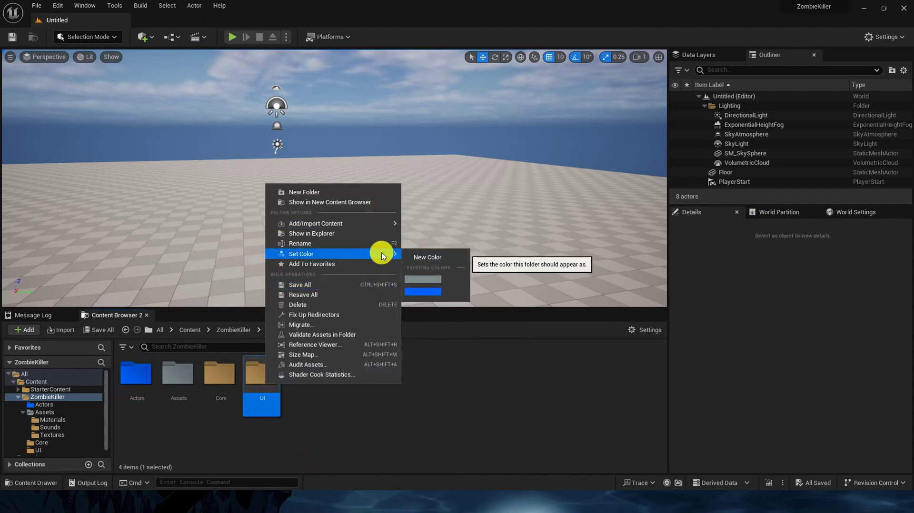
{"action": "left_click", "coordinate": [428, 257]}
{"action": "left_click_drag", "start_coordinate": [494, 327], "coordinate": [516, 300]}
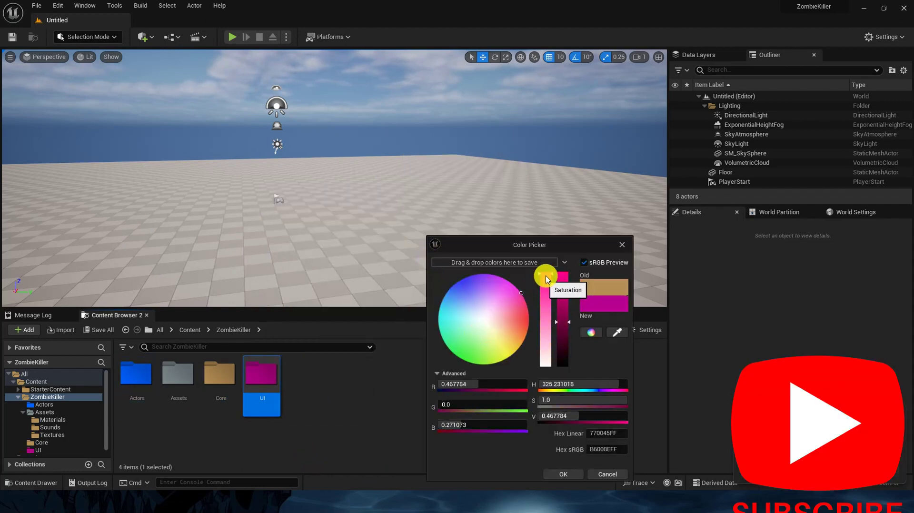
{"action": "left_click", "coordinate": [563, 474]}
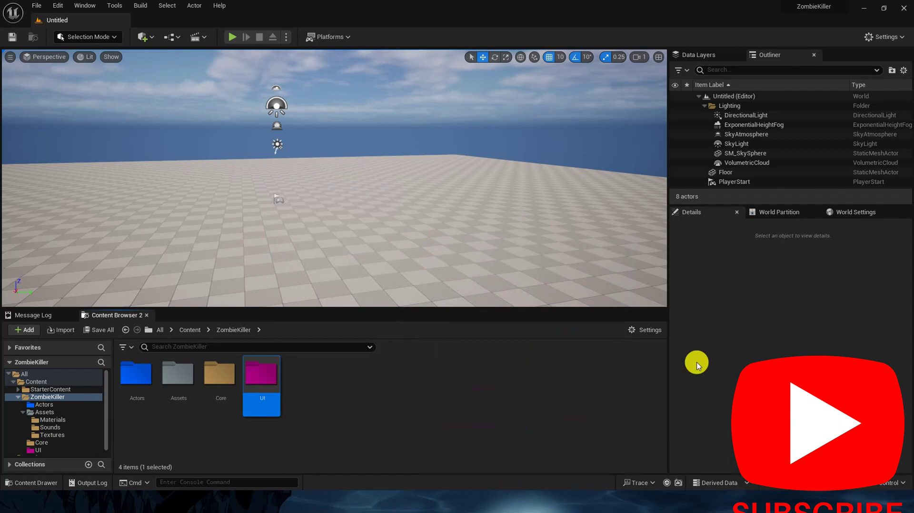
{"action": "left_click", "coordinate": [372, 390]}
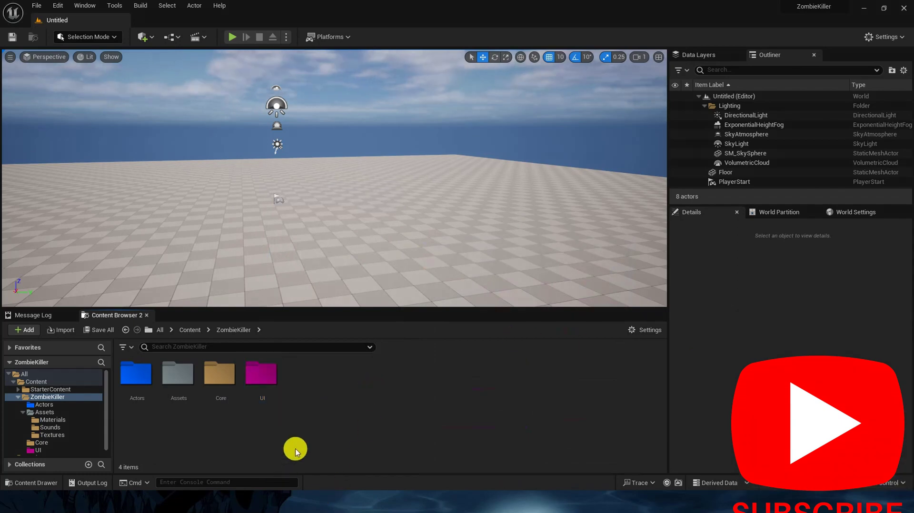
Navigate from Materials back up and into ZombieKiller's Assets folder.
{"action": "scroll", "coordinate": [68, 423], "scroll_direction": "down", "scroll_amount": 1}
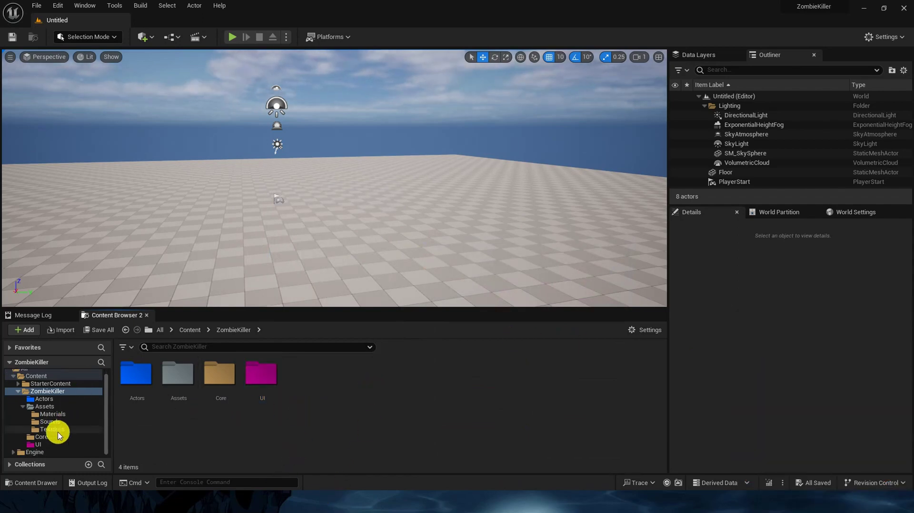
{"action": "left_click", "coordinate": [80, 414]}
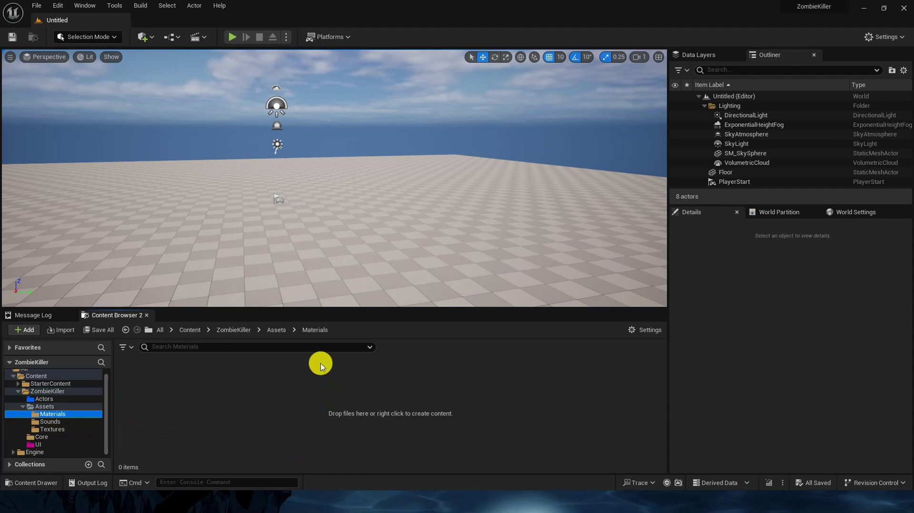
{"action": "left_click", "coordinate": [278, 331]}
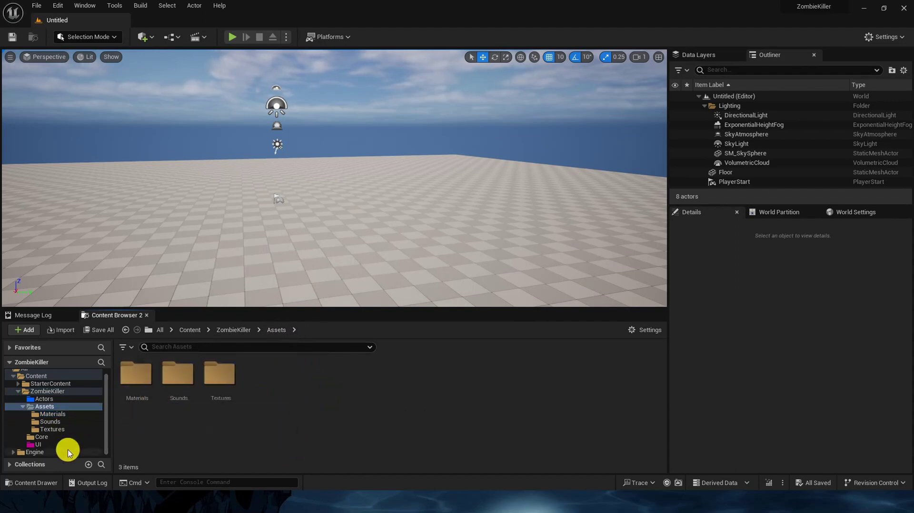
{"action": "left_click", "coordinate": [193, 331]}
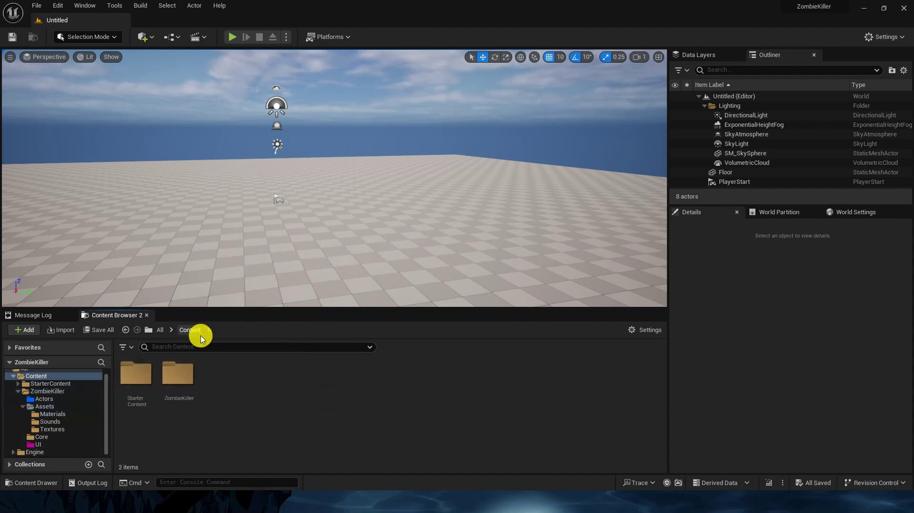
{"action": "double_click", "coordinate": [187, 404]}
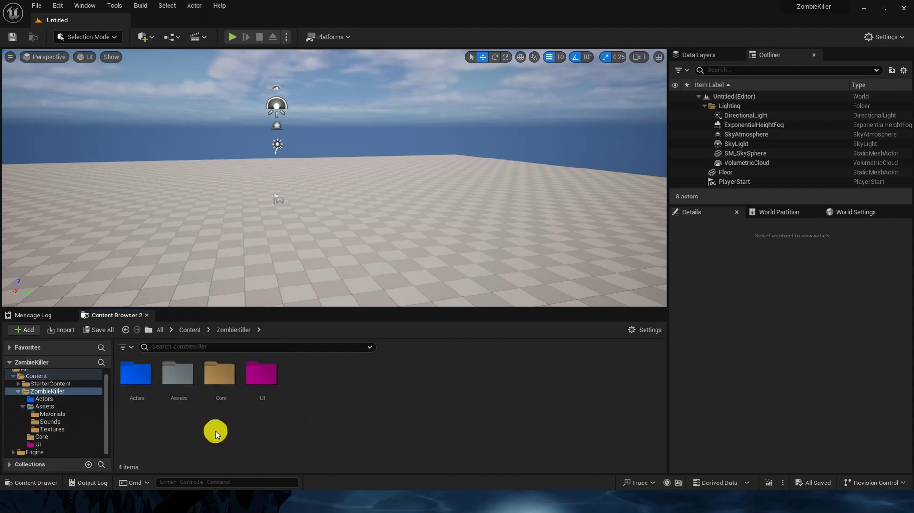
{"action": "double_click", "coordinate": [180, 409]}
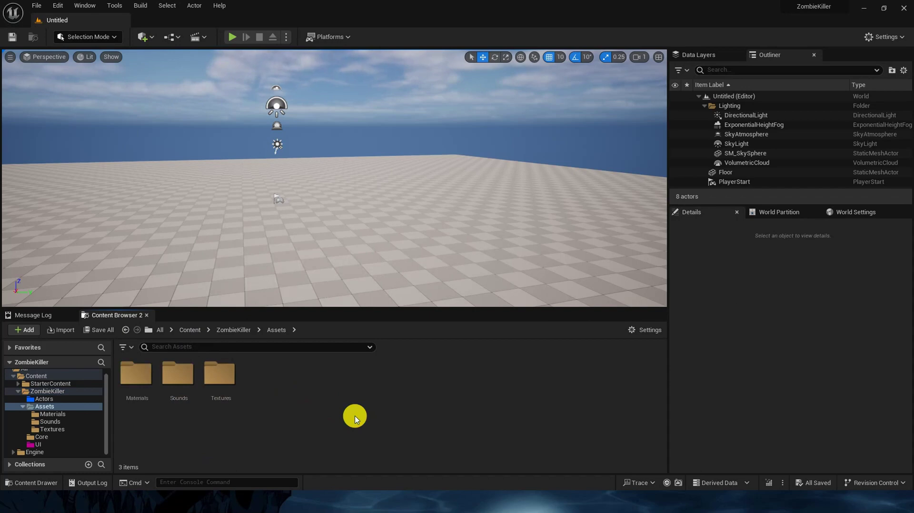
Create Extras, StaticMeshes and SKMeshes folders in Assets, then open SKMeshes.
{"action": "key", "text": "ctrl+shift+n"}
{"action": "type", "text": "Extra"}
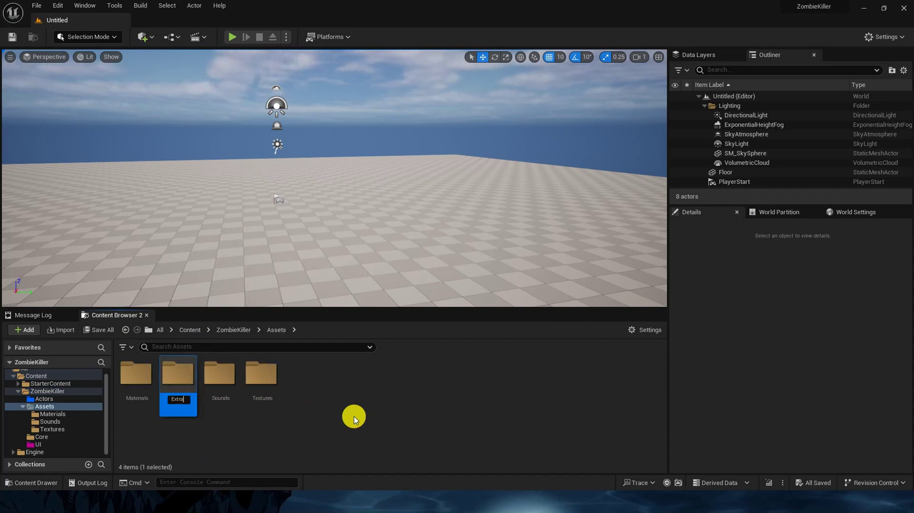
{"action": "type", "text": "s"}
{"action": "key", "text": "Return"}
{"action": "left_click", "coordinate": [376, 438]}
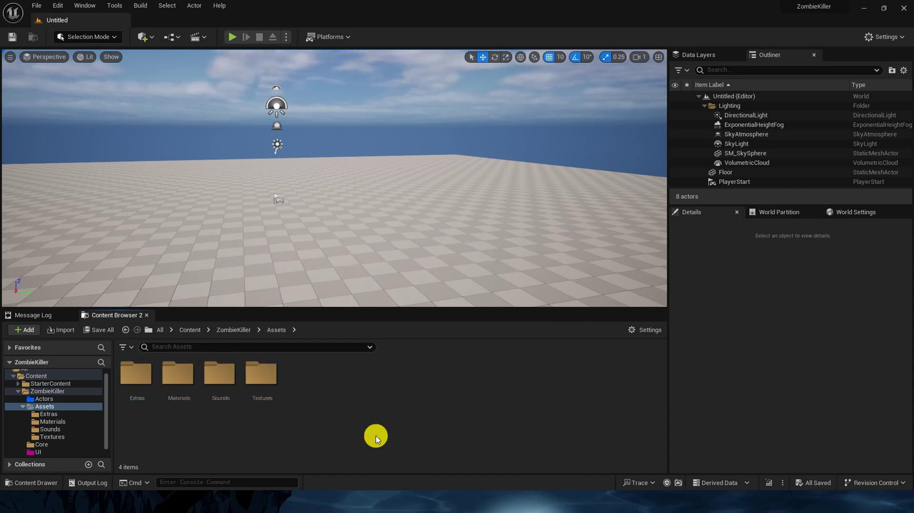
{"action": "key", "text": "ctrl+shift+n"}
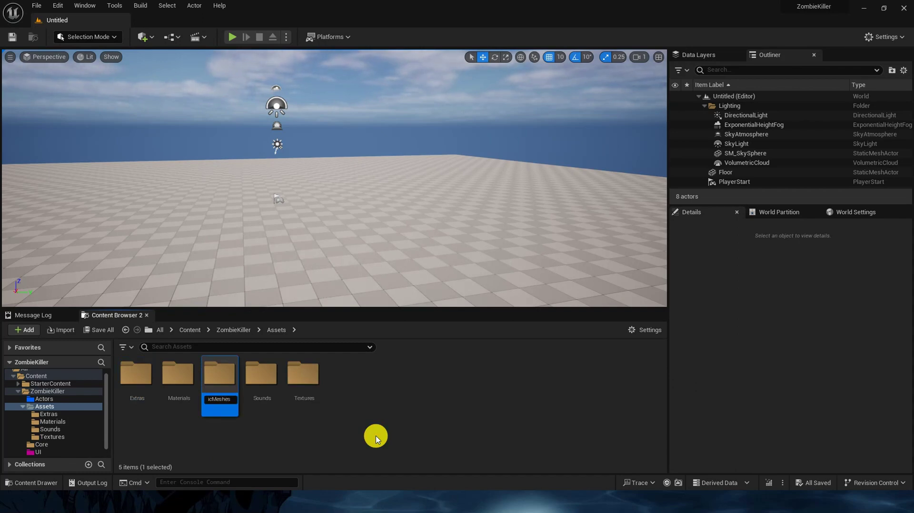
{"action": "key", "text": "Return"}
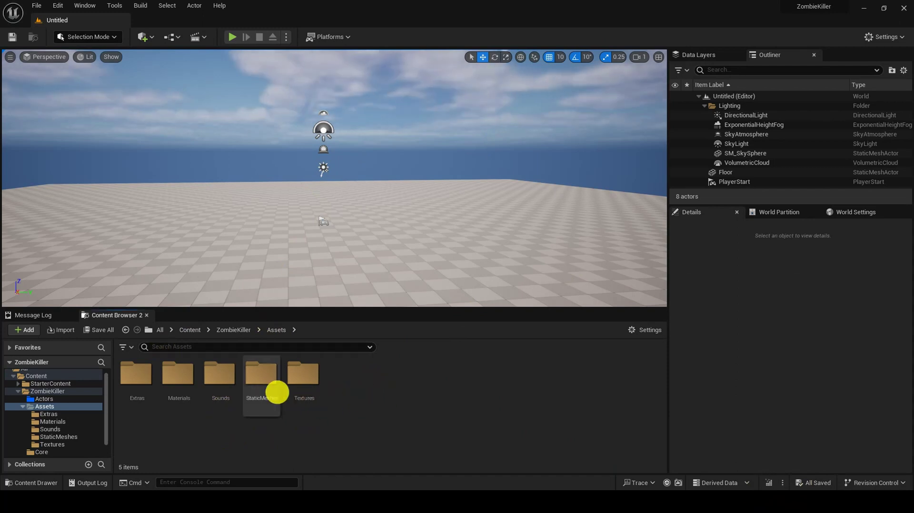
{"action": "key", "text": "ctrl+shift+n"}
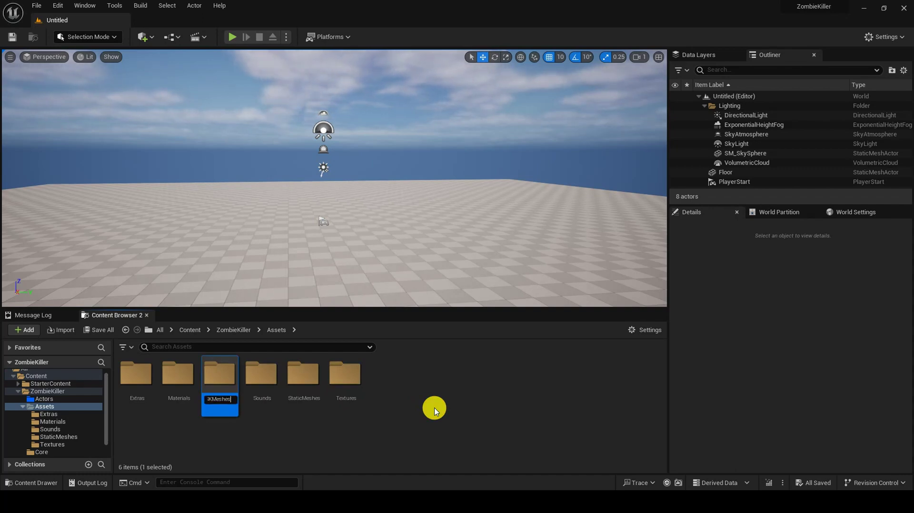
{"action": "double_click", "coordinate": [225, 387]}
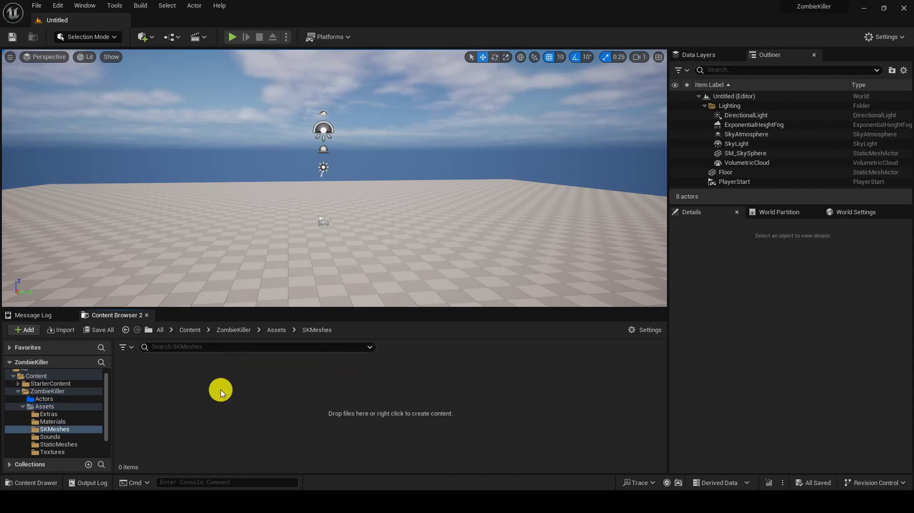
In File Explorer, reach Desktop > CppIntro > ZombieKiller > Zombie and drag Skeletonzombie T Avelange.fbx out.
{"action": "key", "text": "super+e"}
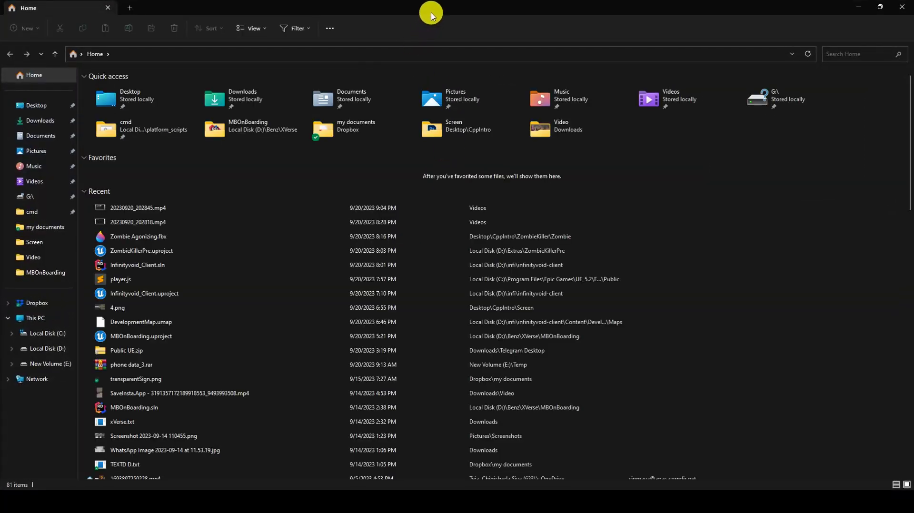
{"action": "double_click", "coordinate": [210, 99]}
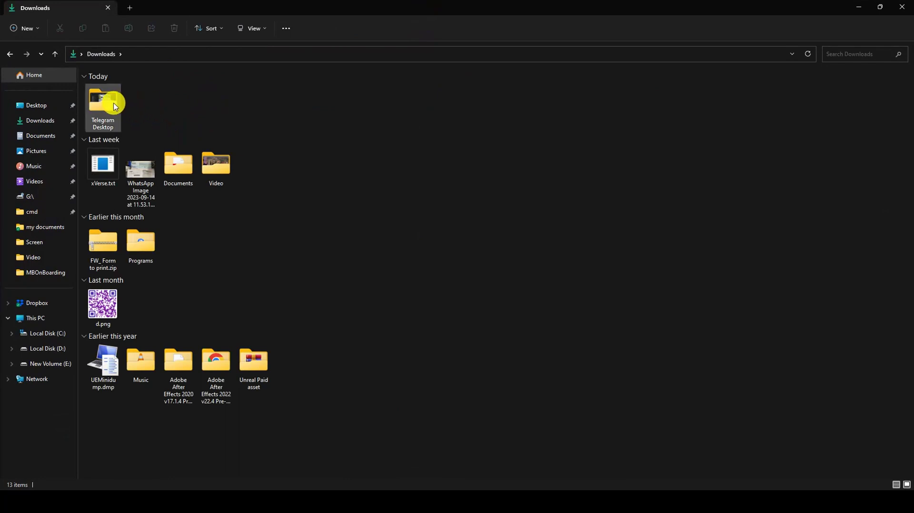
{"action": "left_click", "coordinate": [43, 107]}
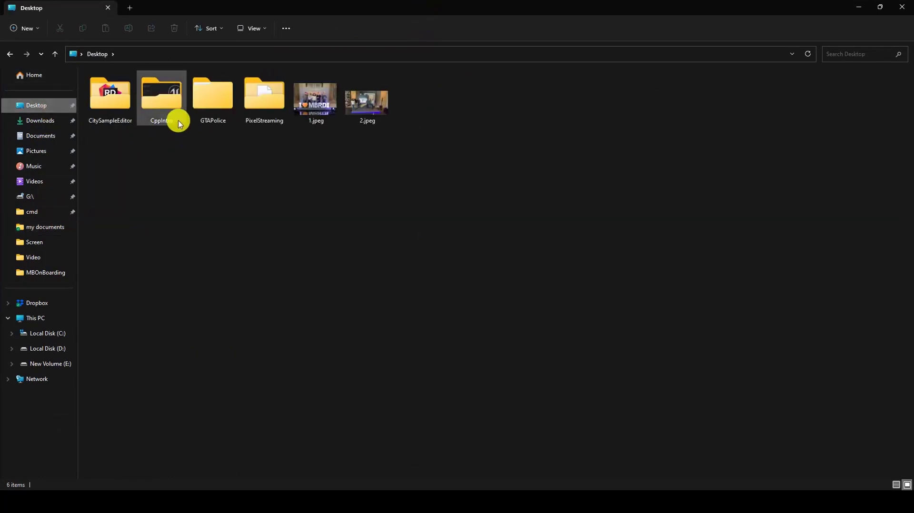
{"action": "double_click", "coordinate": [175, 114]}
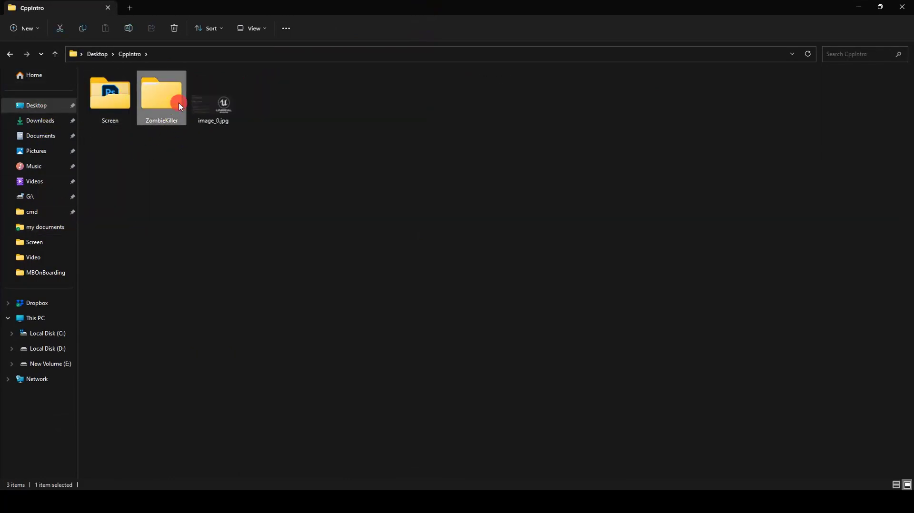
{"action": "double_click", "coordinate": [176, 101]}
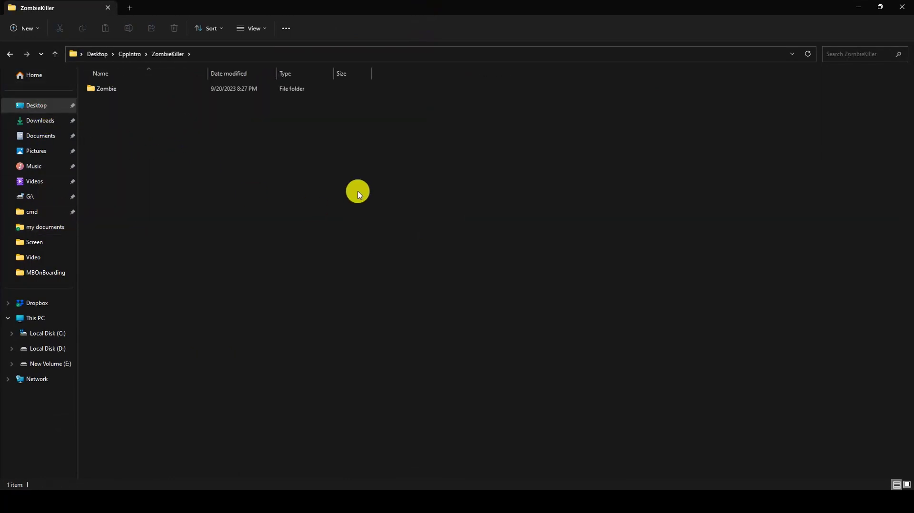
{"action": "left_click", "coordinate": [123, 90]}
{"action": "double_click", "coordinate": [123, 90]}
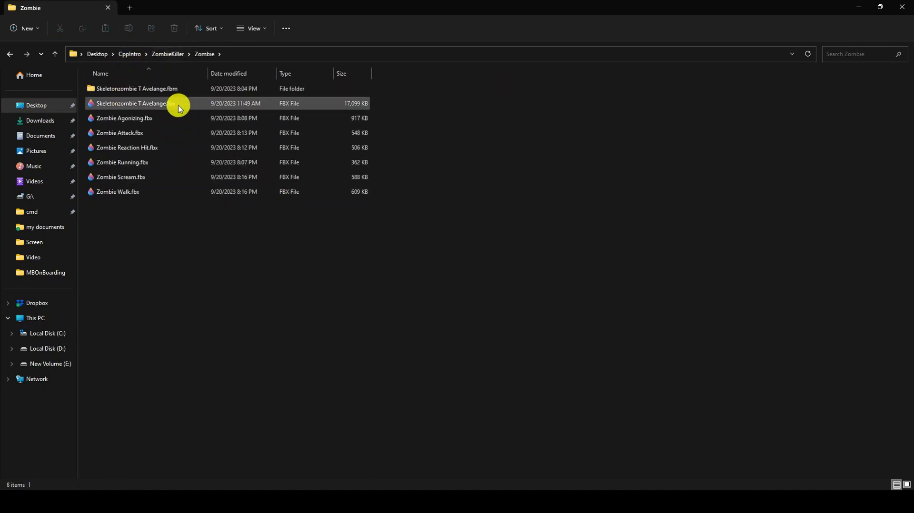
{"action": "left_click", "coordinate": [178, 103]}
{"action": "left_click_drag", "start_coordinate": [247, 115], "coordinate": [442, 286]}
Drop Skeletonzombie T Avelange.fbx into SKMeshes and Import All with its skeleton, materials and textures.
{"action": "key", "text": "alt+Tab"}
{"action": "key", "text": "alt+Tab"}
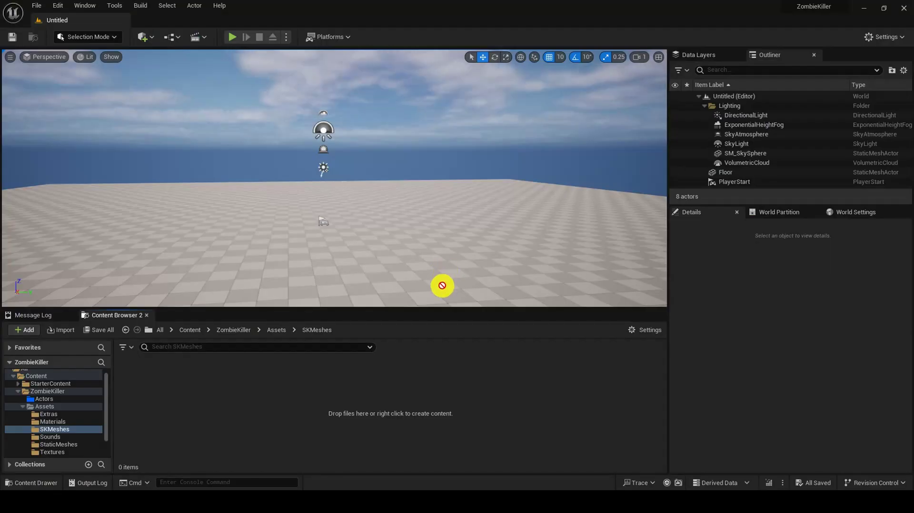
{"action": "left_click_drag", "start_coordinate": [347, 396], "coordinate": [344, 398]}
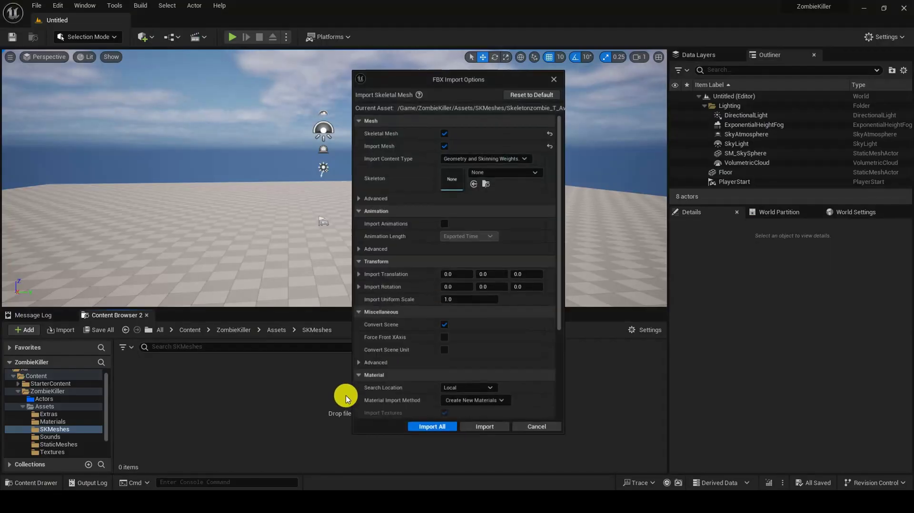
{"action": "left_click", "coordinate": [445, 430]}
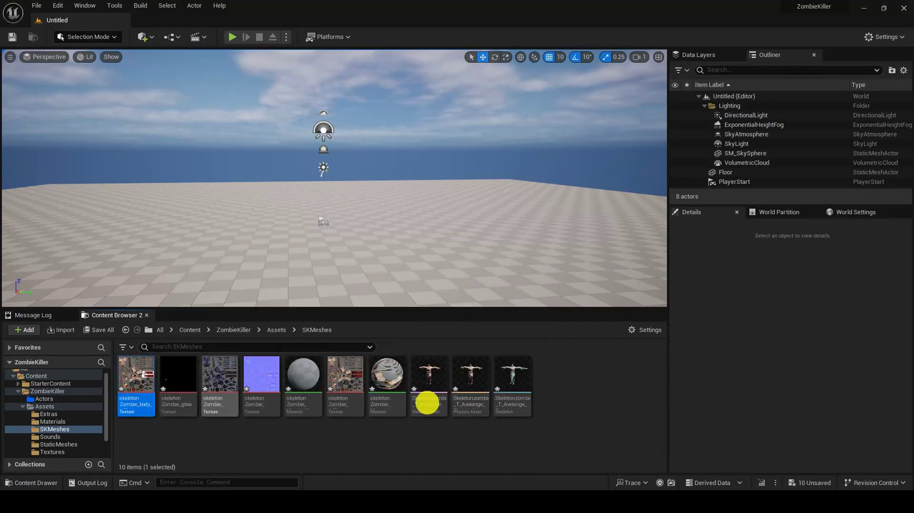
Save all imported assets and move the five zombie textures into the Textures folder.
{"action": "key", "text": "ctrl+s"}
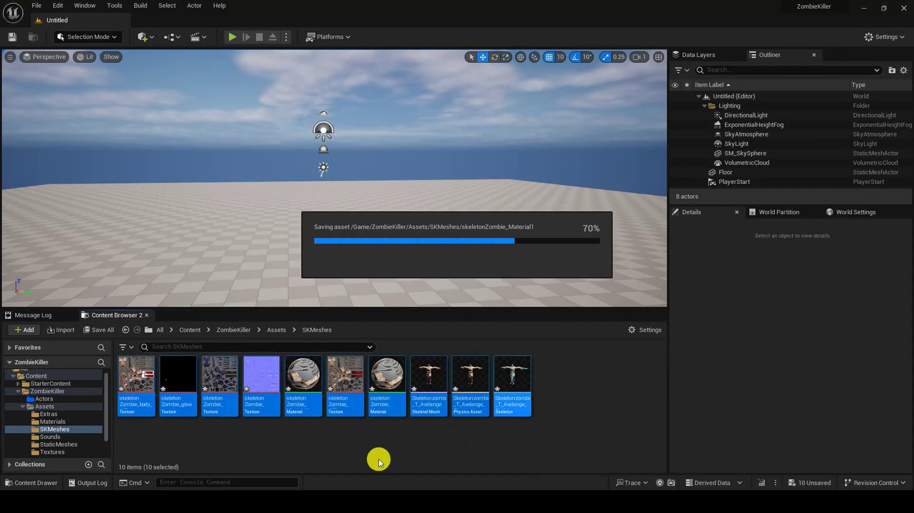
{"action": "left_click", "coordinate": [504, 445]}
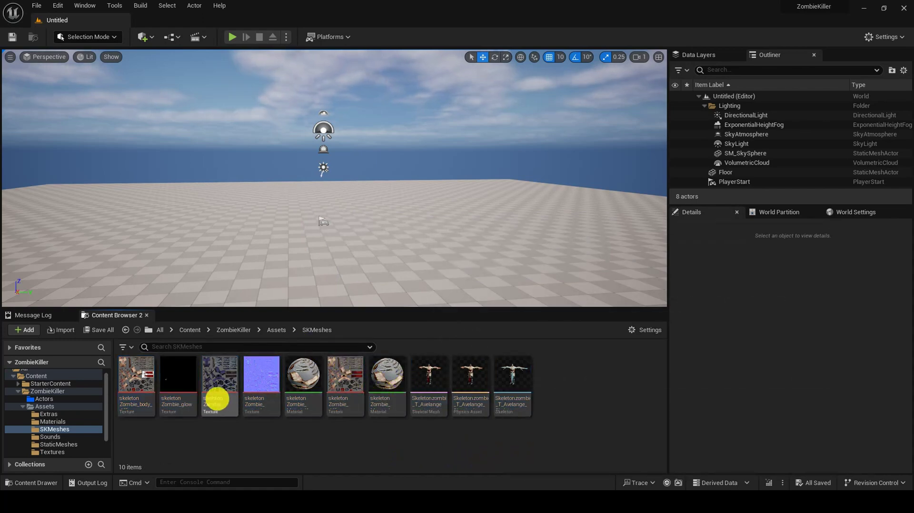
{"action": "left_click", "coordinate": [144, 399]}
{"action": "left_click", "coordinate": [219, 399], "text": "ctrl"}
{"action": "left_click", "coordinate": [247, 401], "text": "ctrl"}
{"action": "left_click", "coordinate": [337, 404], "text": "ctrl"}
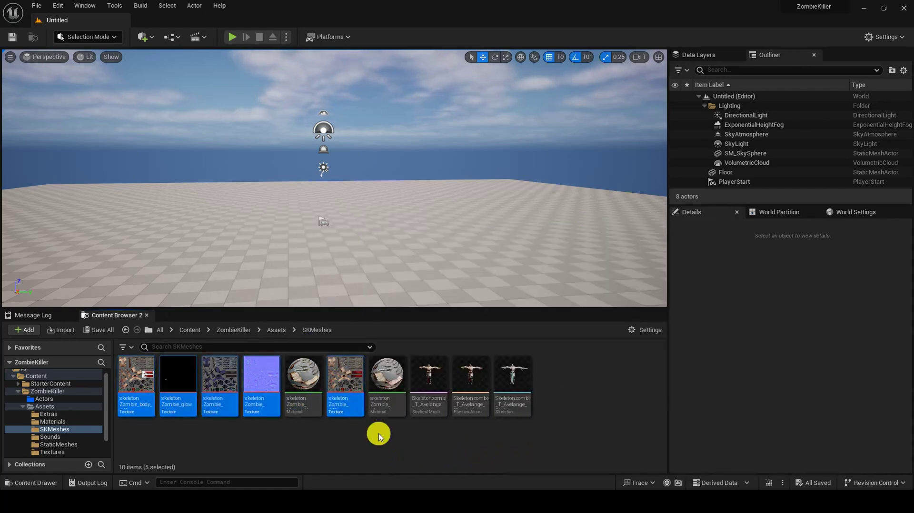
{"action": "left_click", "coordinate": [187, 410], "text": "ctrl"}
{"action": "left_click_drag", "start_coordinate": [130, 379], "coordinate": [61, 455]}
{"action": "left_click", "coordinate": [116, 422]}
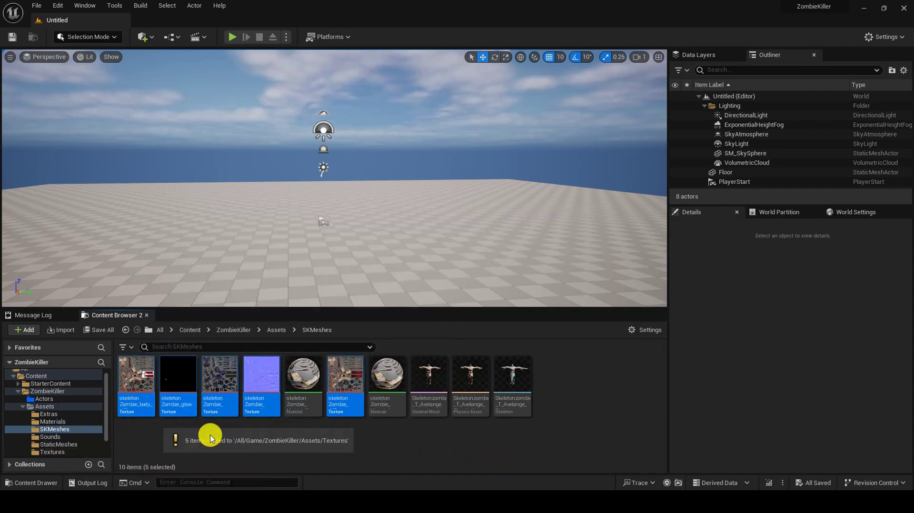
Move the two zombie materials into the Materials folder and return to Assets.
{"action": "left_click", "coordinate": [178, 403]}
{"action": "left_click", "coordinate": [148, 405], "text": "ctrl"}
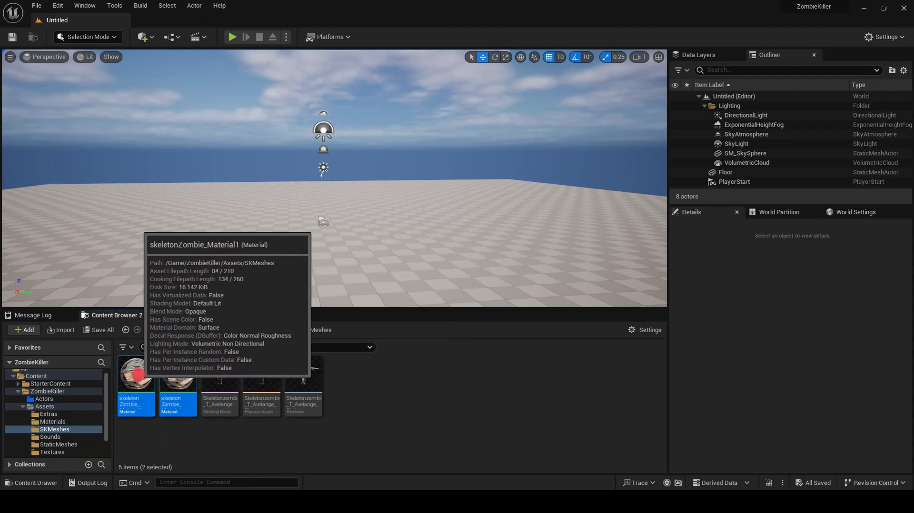
{"action": "left_click_drag", "start_coordinate": [135, 374], "coordinate": [79, 423]}
{"action": "left_click", "coordinate": [117, 434]}
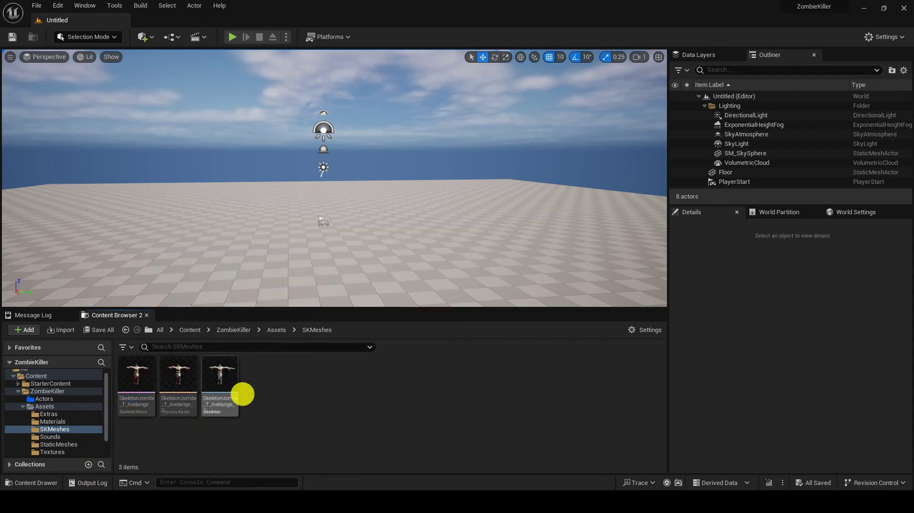
{"action": "left_click", "coordinate": [276, 332]}
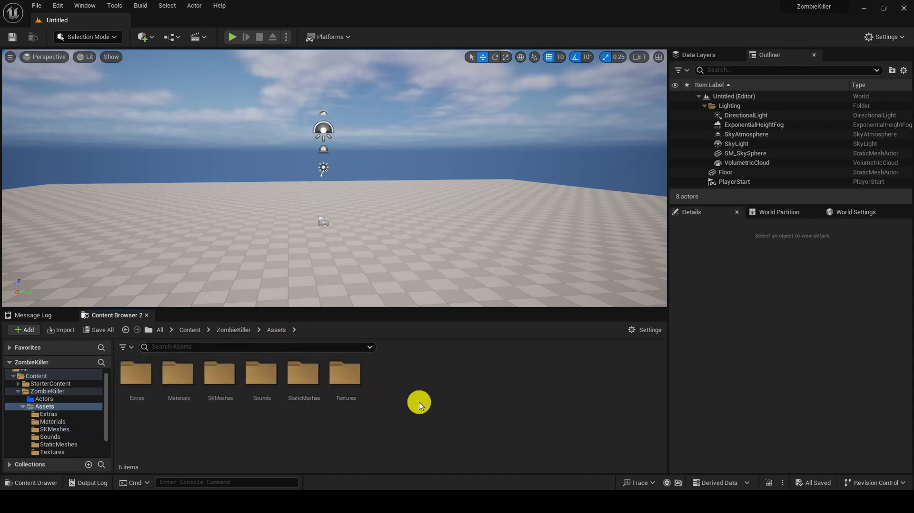
Create an Animation folder in Assets and look through StaticMeshes and SKMeshes.
{"action": "key", "text": "ctrl+shift+n"}
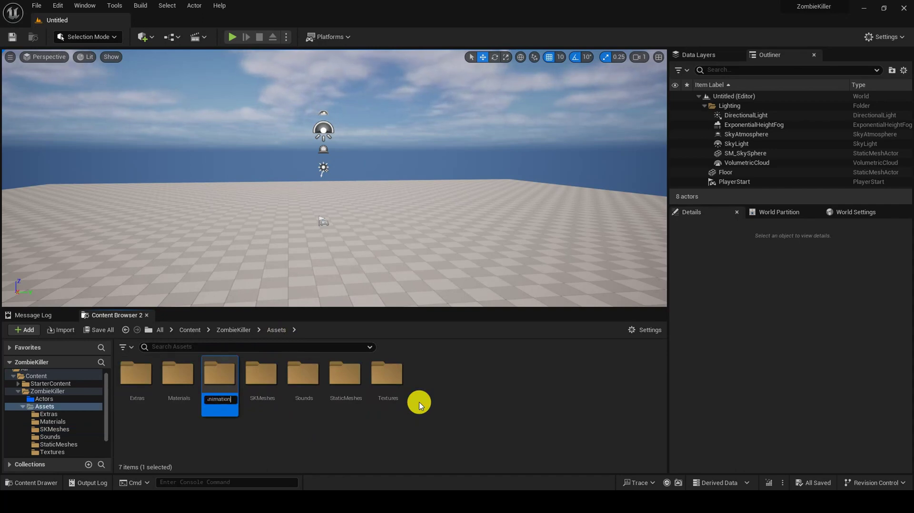
{"action": "key", "text": "Return"}
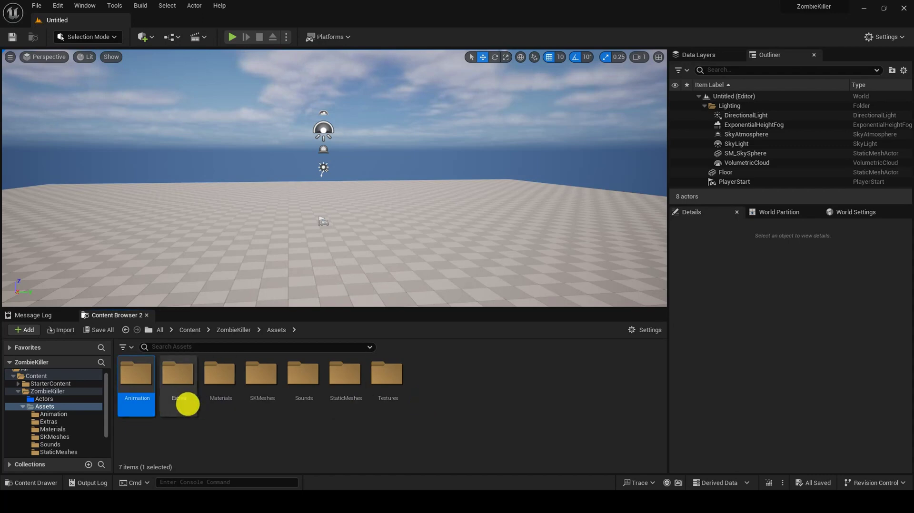
{"action": "double_click", "coordinate": [360, 399]}
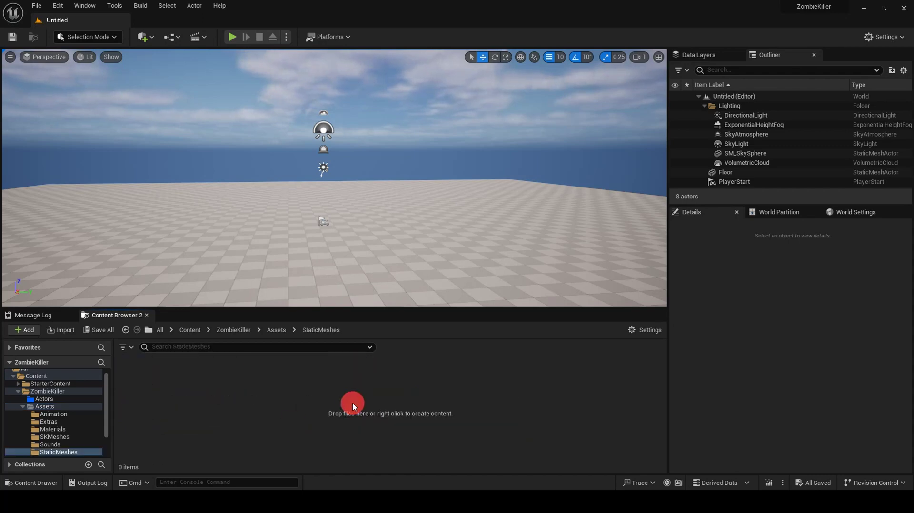
{"action": "left_click", "coordinate": [276, 330]}
{"action": "double_click", "coordinate": [269, 400]}
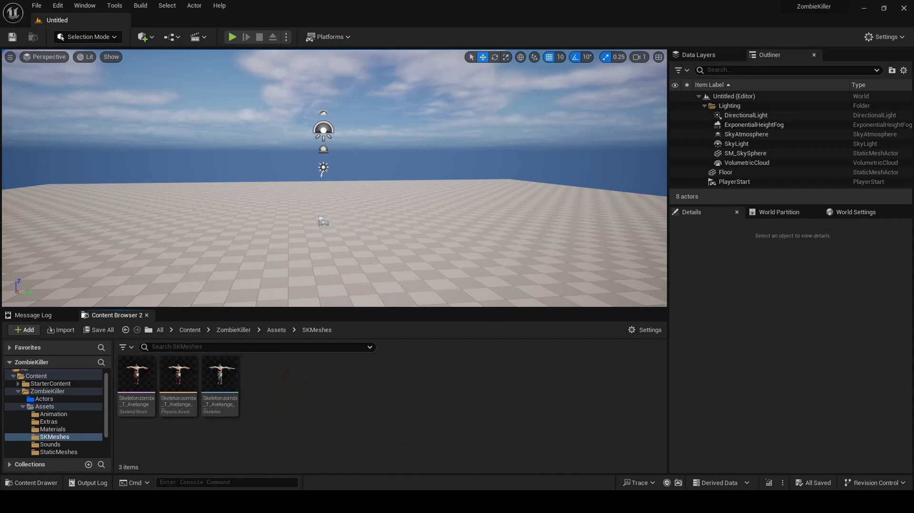
Open a file browser window and select the zombie skeleton asset in SKMeshes.
{"action": "key", "text": "super+e"}
{"action": "left_click", "coordinate": [286, 419]}
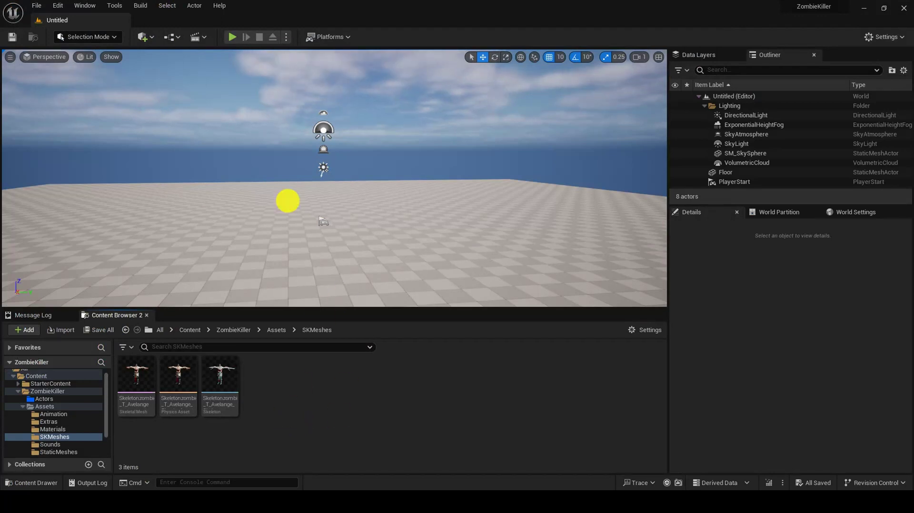
{"action": "left_click", "coordinate": [258, 451]}
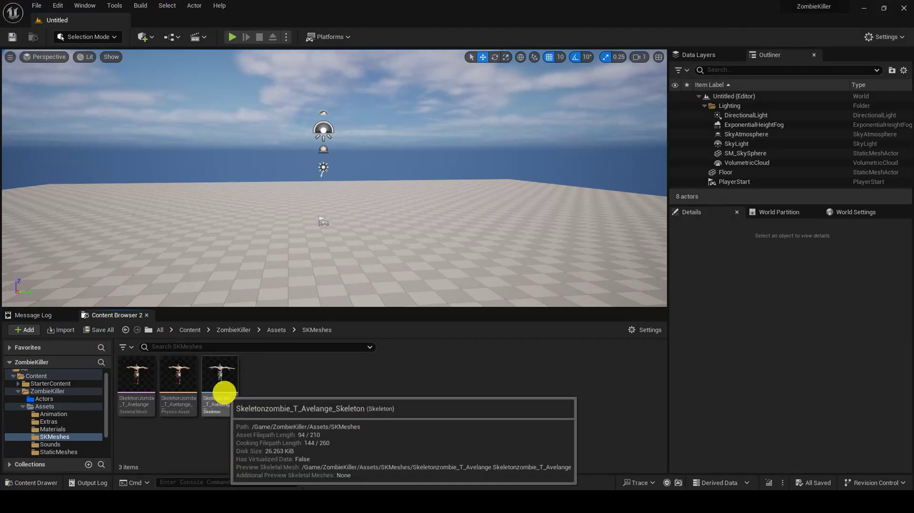
{"action": "left_click", "coordinate": [238, 407]}
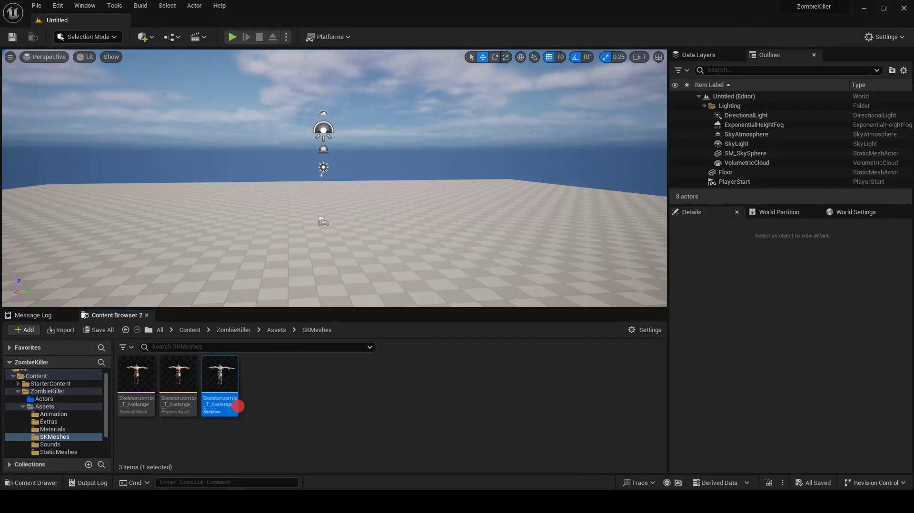
Create a Zombie folder inside Assets/Animation and open it.
{"action": "left_click", "coordinate": [223, 331]}
{"action": "double_click", "coordinate": [184, 391]}
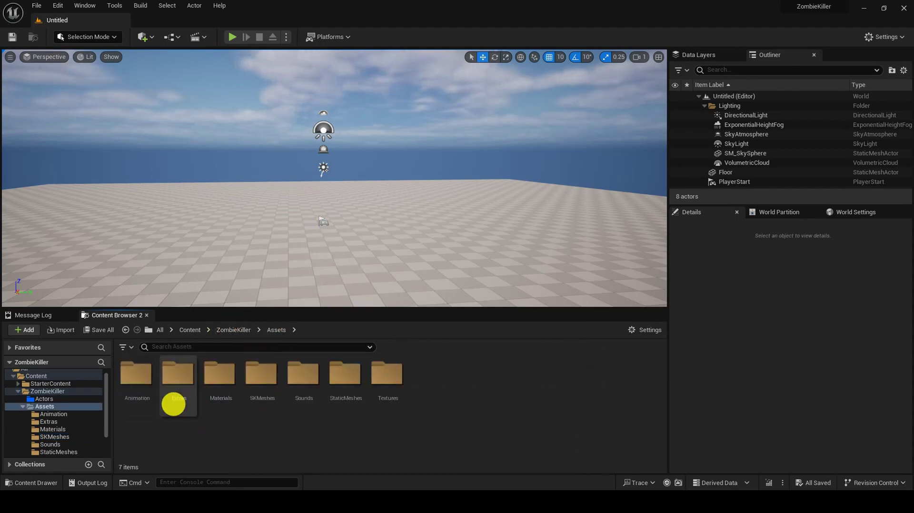
{"action": "left_click", "coordinate": [173, 404]}
{"action": "double_click", "coordinate": [143, 401]}
{"action": "key", "text": "ctrl+shift+n"}
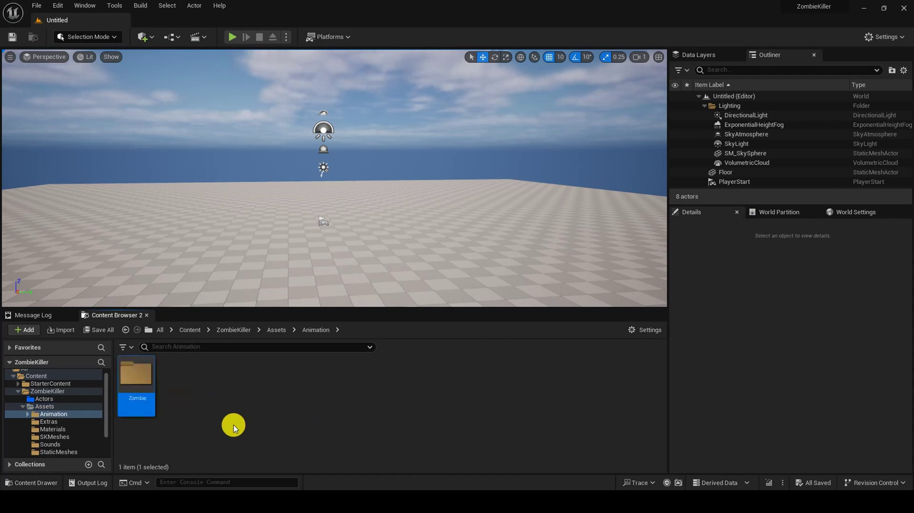
{"action": "double_click", "coordinate": [127, 374]}
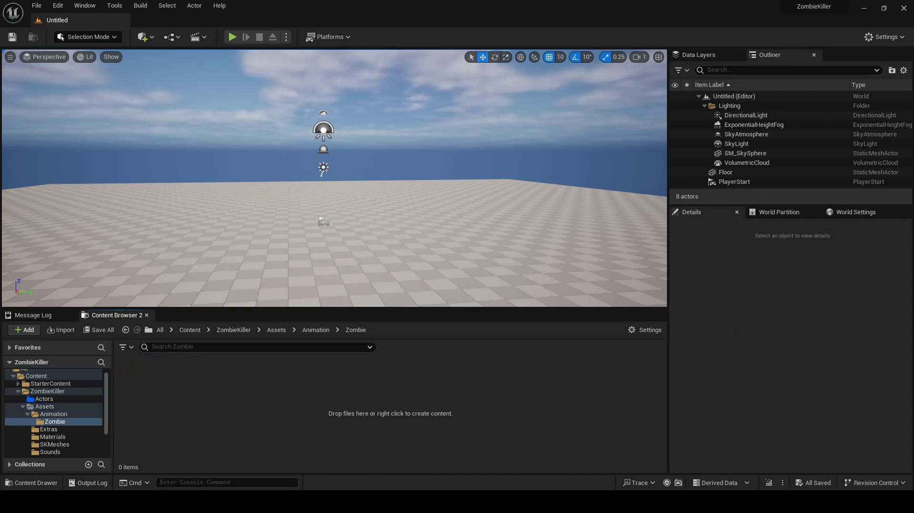
Import the six zombie animation FBX files using Skeletonzombie_T_Avelange_Skeleton, then select Zombie_Agonizing.
{"action": "left_click_drag", "start_coordinate": [238, 458], "coordinate": [215, 442]}
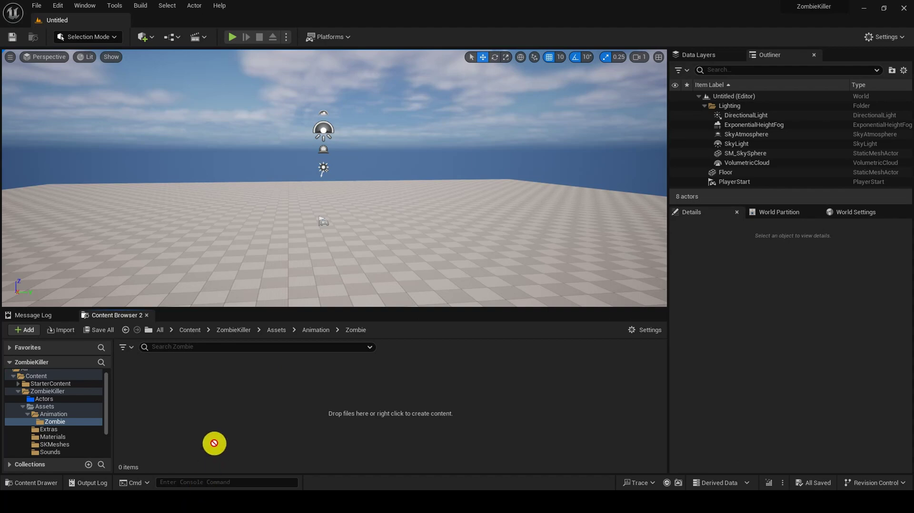
{"action": "left_click", "coordinate": [502, 135]}
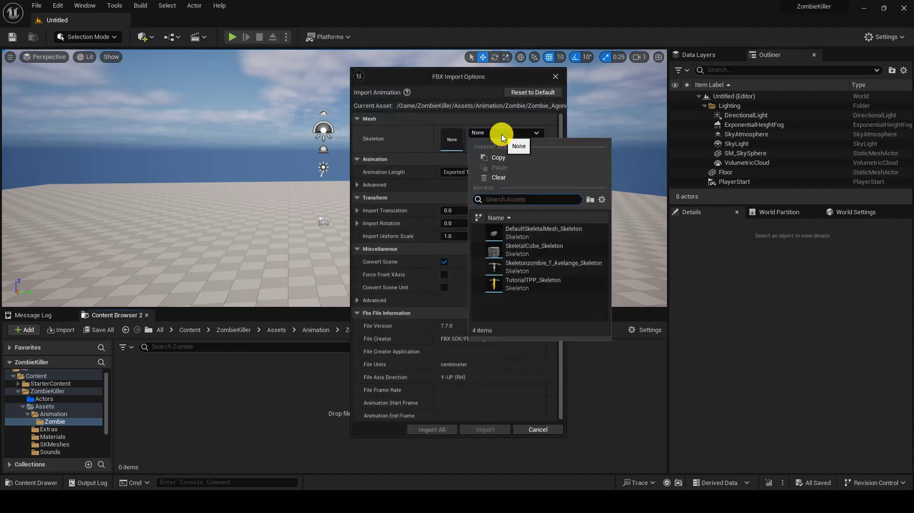
{"action": "left_click", "coordinate": [567, 270]}
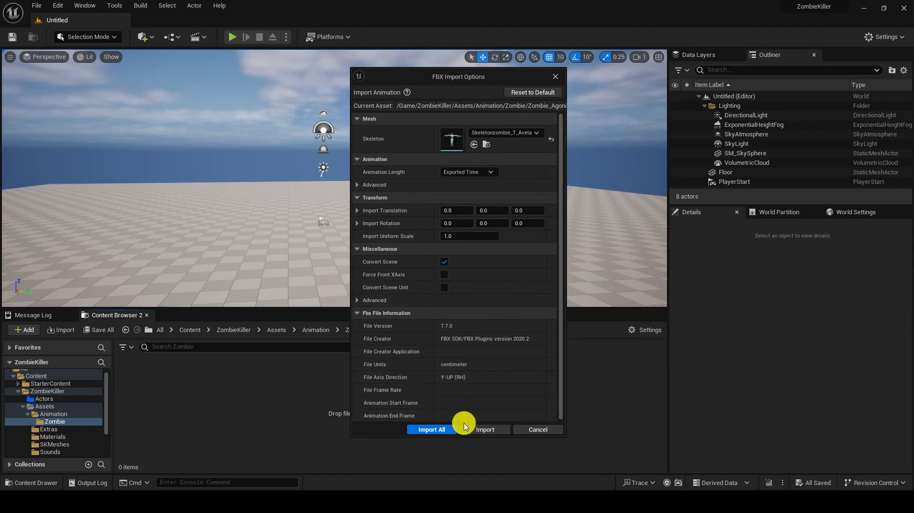
{"action": "left_click", "coordinate": [447, 431]}
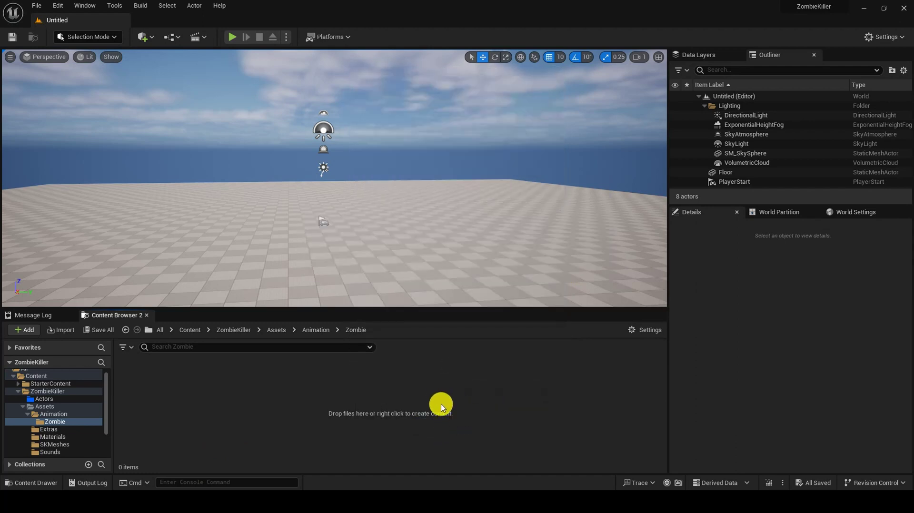
{"action": "left_click", "coordinate": [148, 410]}
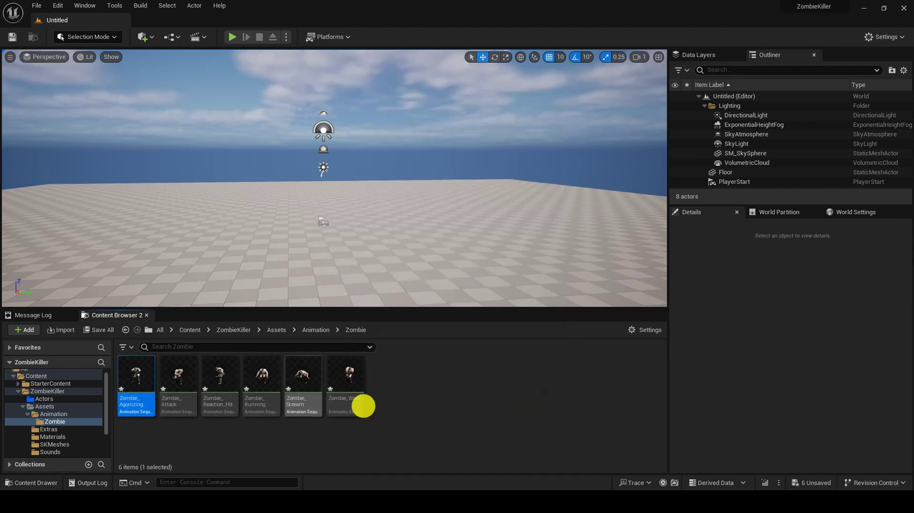
{"action": "left_click", "coordinate": [363, 405], "text": "shift"}
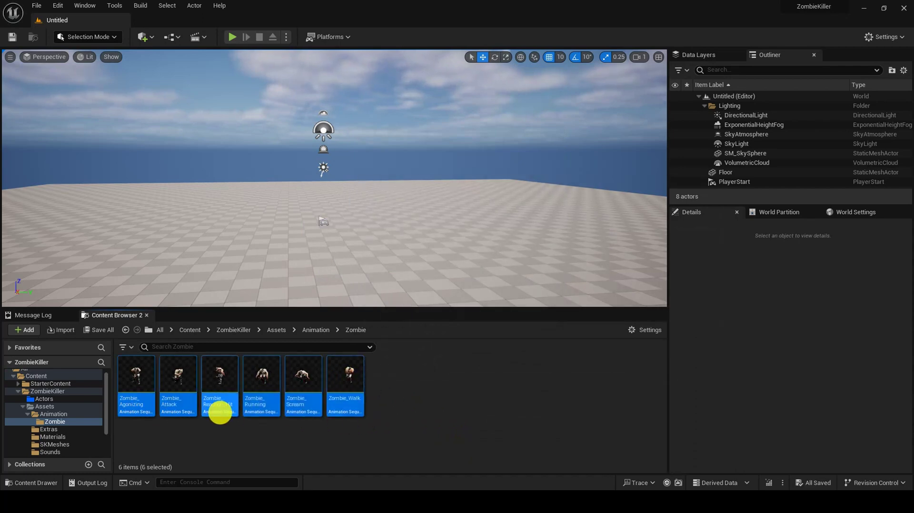
{"action": "left_click", "coordinate": [147, 390]}
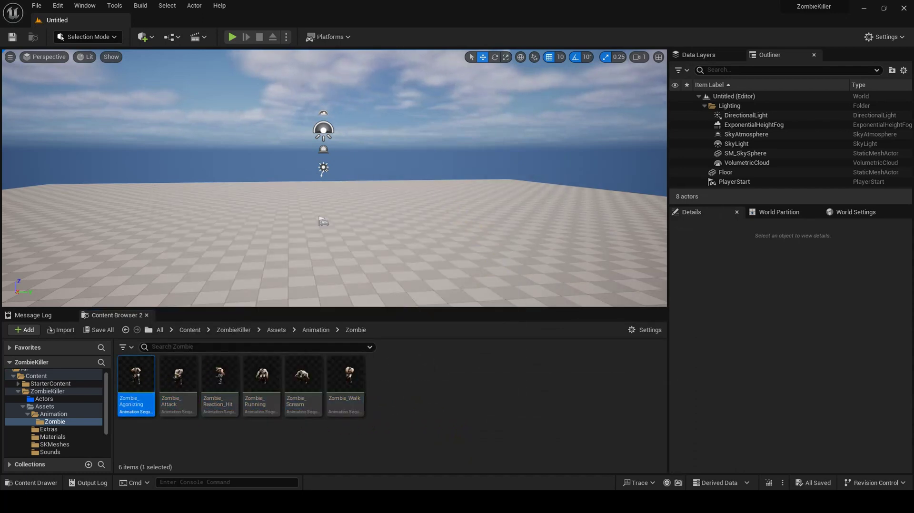
{"action": "left_click_drag", "start_coordinate": [400, 33], "coordinate": [362, 16]}
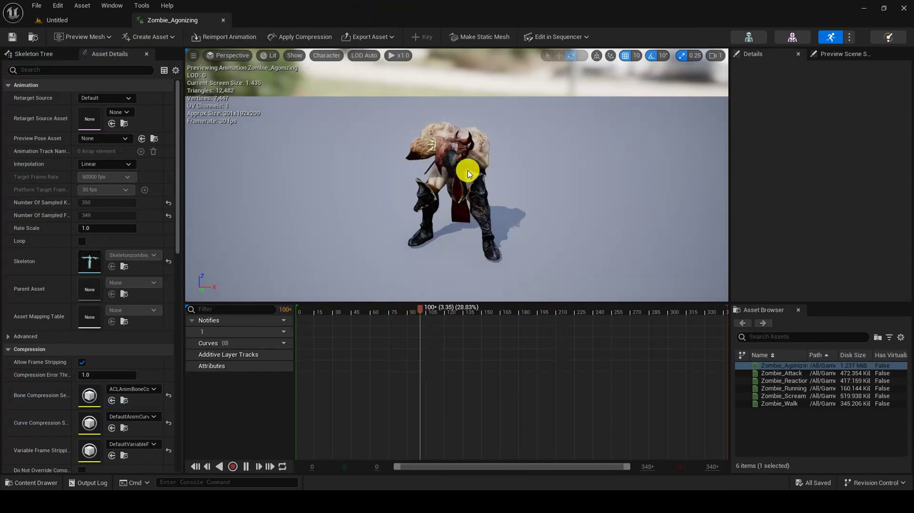
{"action": "left_click_drag", "start_coordinate": [350, 95], "coordinate": [350, 95]}
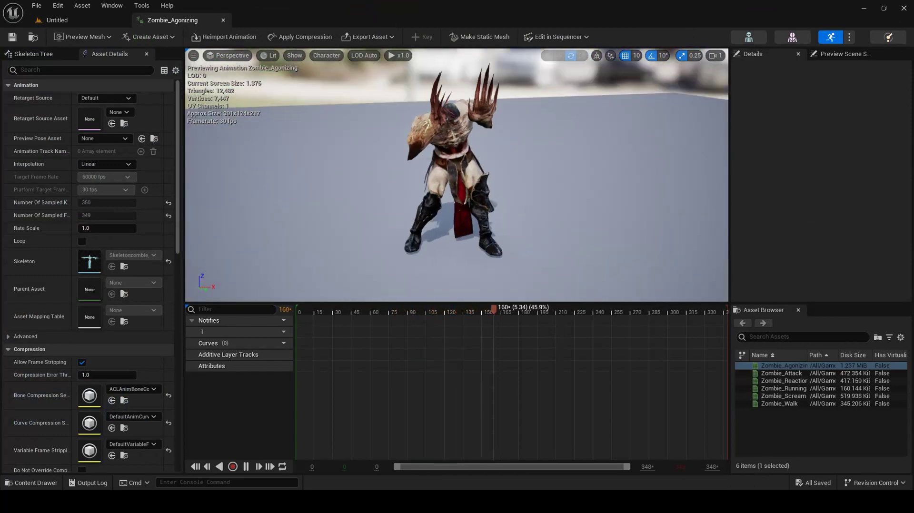
{"action": "double_click", "coordinate": [781, 404]}
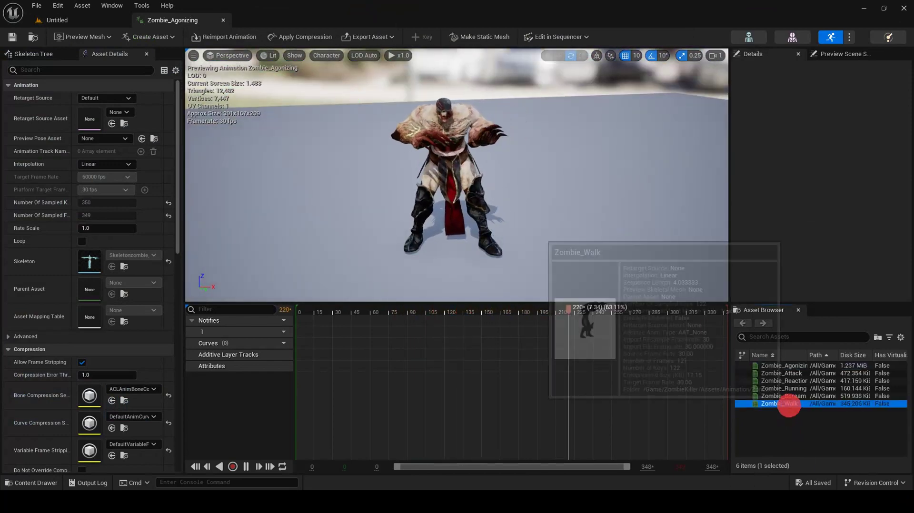
{"action": "double_click", "coordinate": [804, 389]}
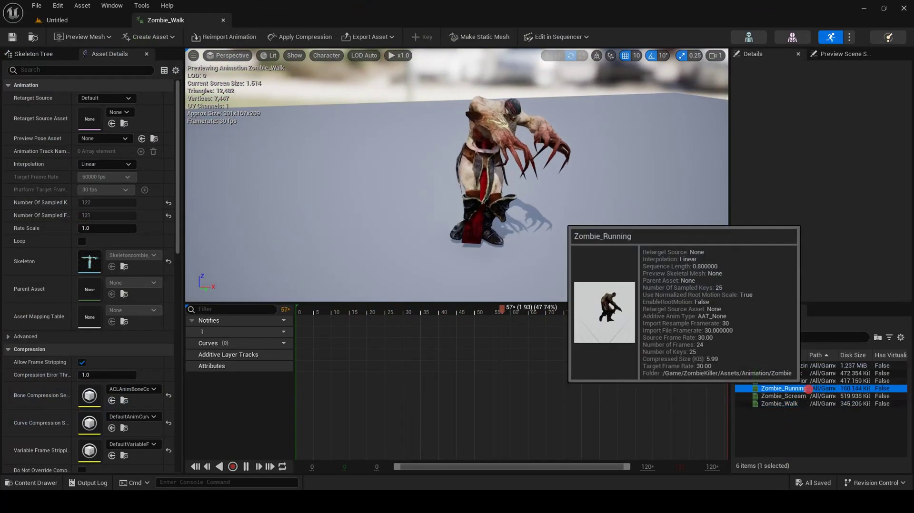
{"action": "double_click", "coordinate": [807, 381]}
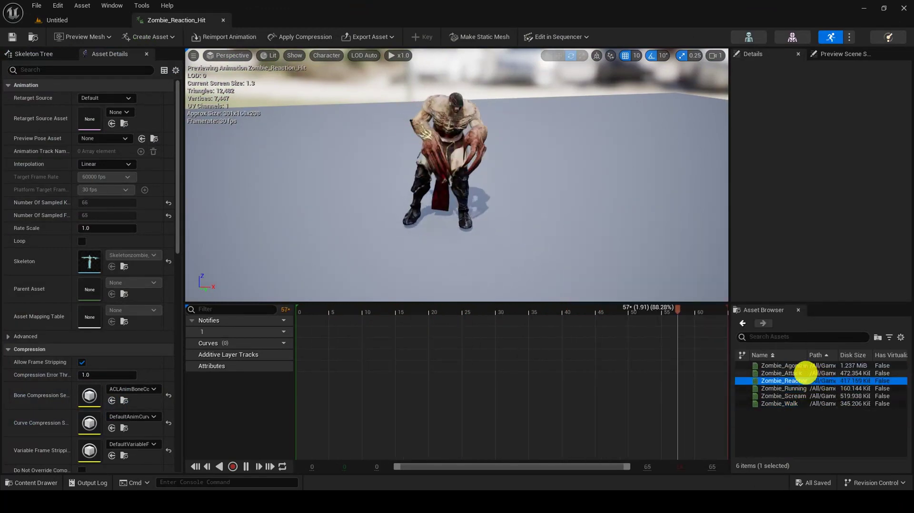
{"action": "double_click", "coordinate": [804, 374]}
{"action": "double_click", "coordinate": [799, 366]}
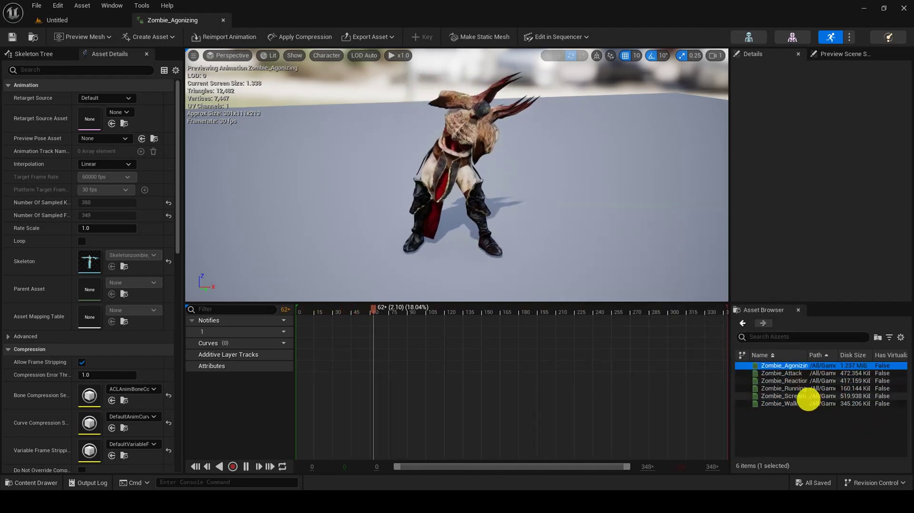
{"action": "double_click", "coordinate": [808, 397]}
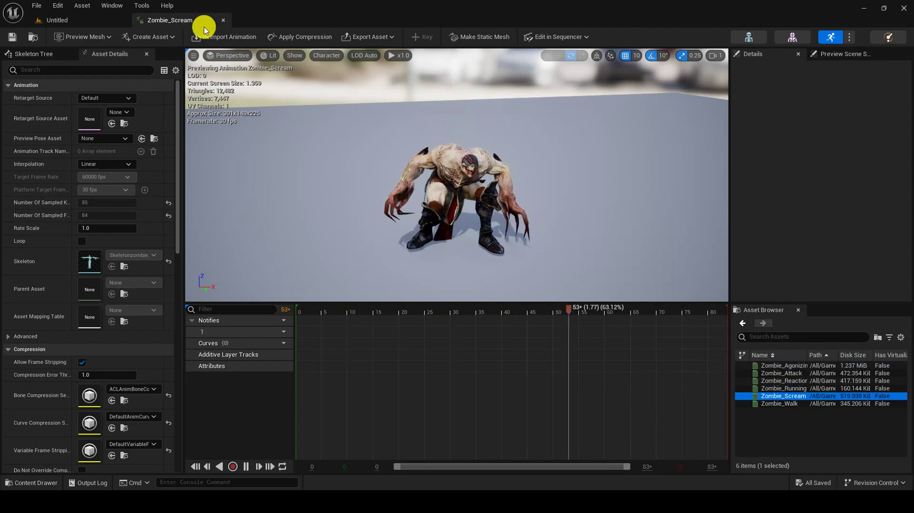
{"action": "left_click", "coordinate": [223, 21]}
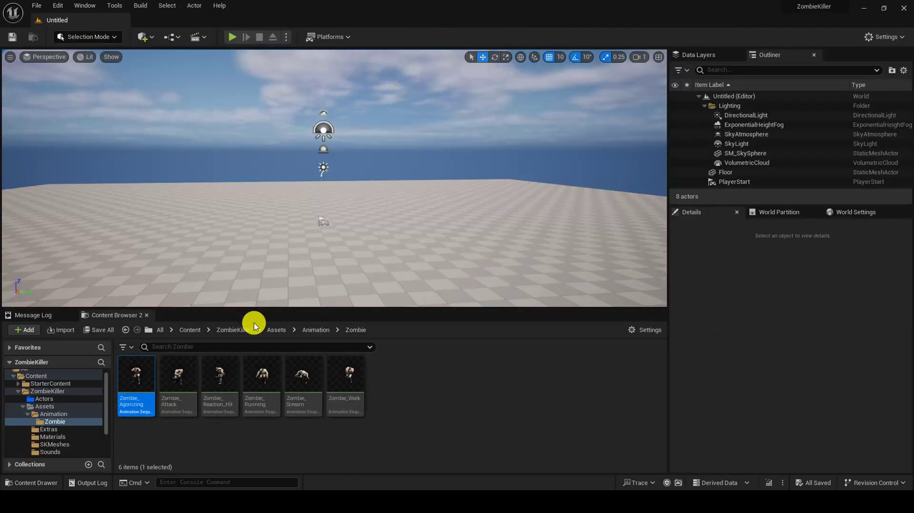
Check the Materials folder, then create a Zombie folder inside Assets/Textures.
{"action": "left_click", "coordinate": [276, 330]}
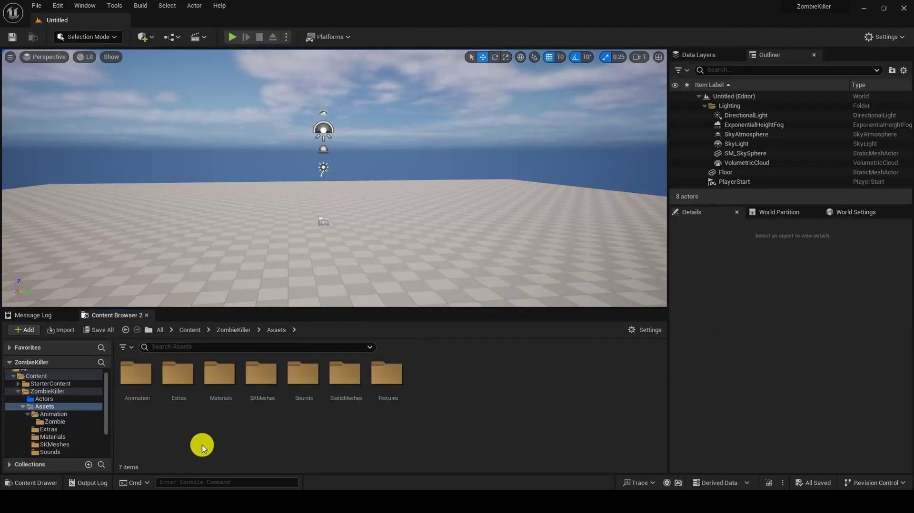
{"action": "double_click", "coordinate": [230, 371]}
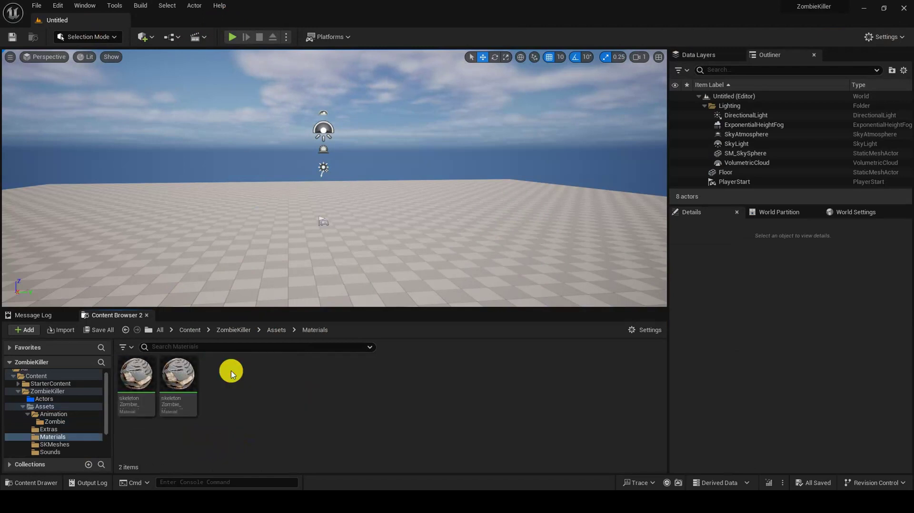
{"action": "left_click", "coordinate": [274, 331]}
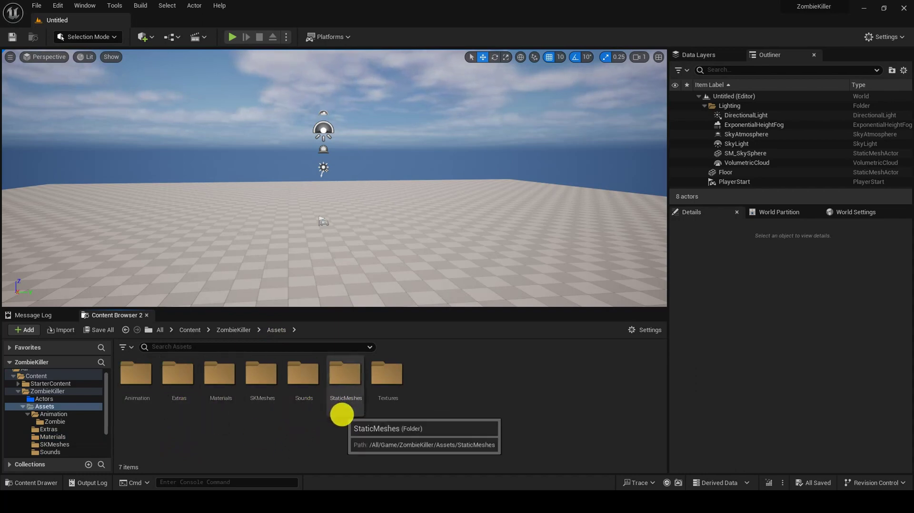
{"action": "double_click", "coordinate": [383, 392]}
{"action": "key", "text": "ctrl+shift+n"}
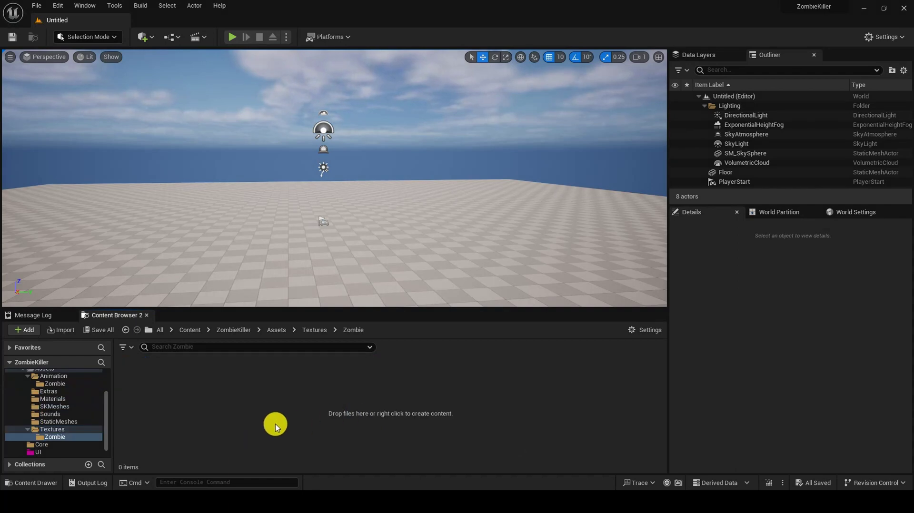
Move the five zombie textures into Textures/Zombie and go up to ZombieKiller.
{"action": "left_click", "coordinate": [195, 404]}
{"action": "left_click", "coordinate": [332, 401], "text": "shift"}
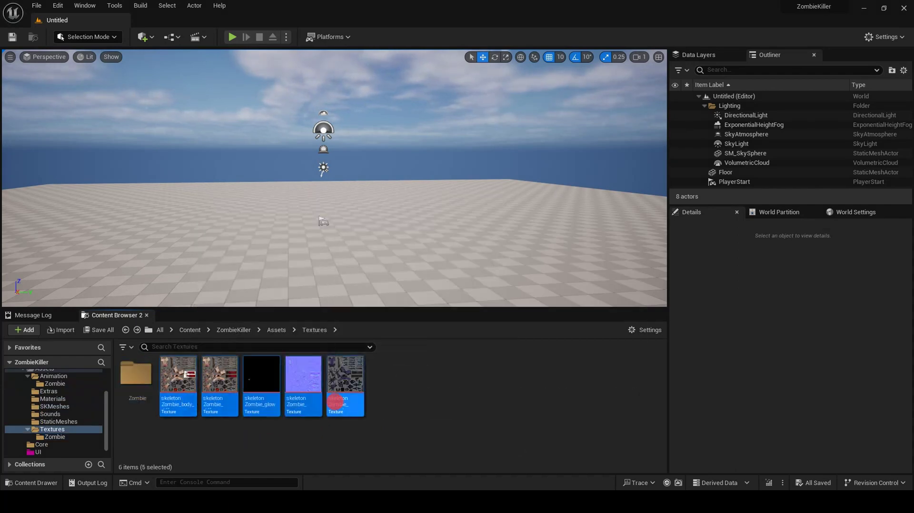
{"action": "left_click_drag", "start_coordinate": [180, 388], "coordinate": [147, 391]}
{"action": "left_click", "coordinate": [171, 406]}
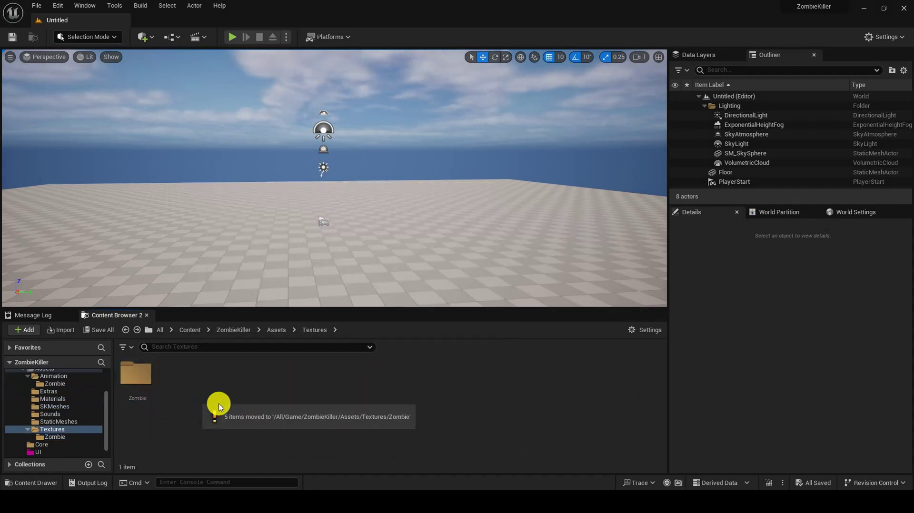
{"action": "left_click", "coordinate": [244, 333]}
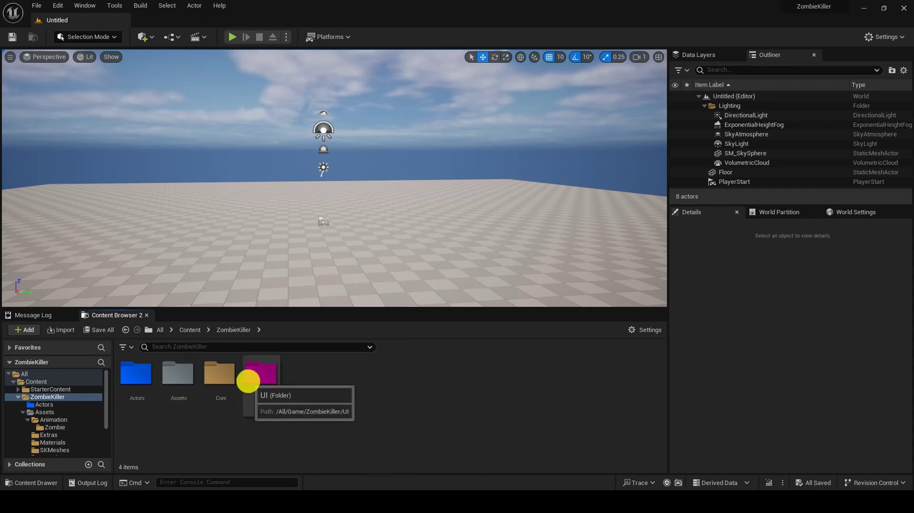
Return to the top Content folder and pull the viewport camera back to show the whole floor.
{"action": "left_click", "coordinate": [194, 331]}
{"action": "right_click_drag", "start_coordinate": [557, 189], "coordinate": [538, 219]}
{"action": "scroll", "coordinate": [538, 212], "scroll_direction": "up", "scroll_amount": 2}
{"action": "key", "text": "s"}
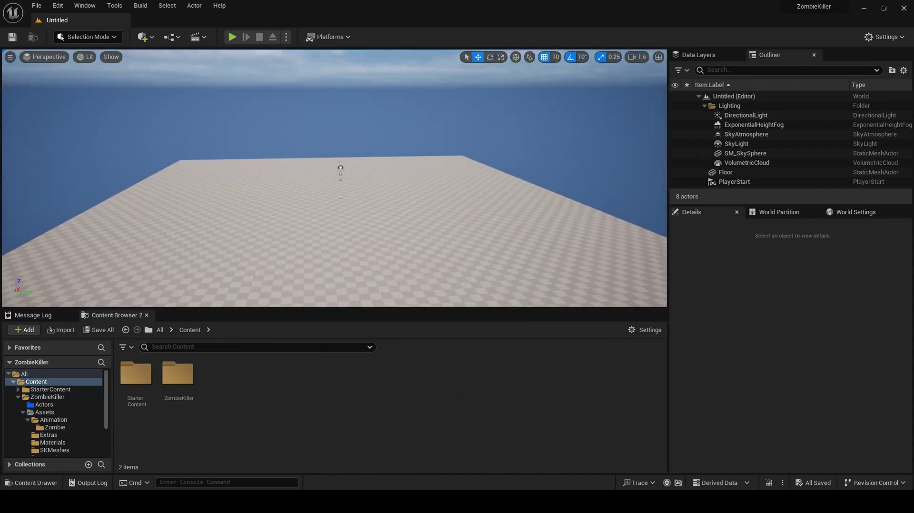